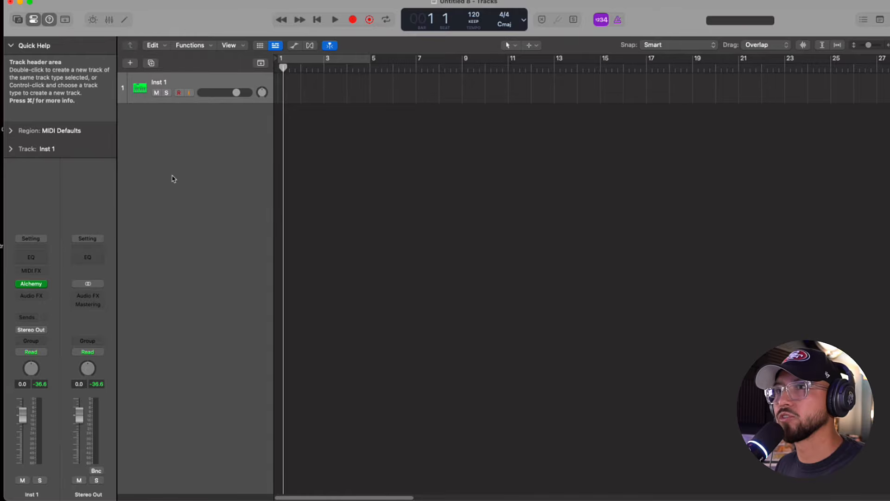
# - Replace the Inst 1 track's Alchemy instrument with the stereo Studio Piano and reposition its plug-in window
pyautogui.moveTo(39, 286)
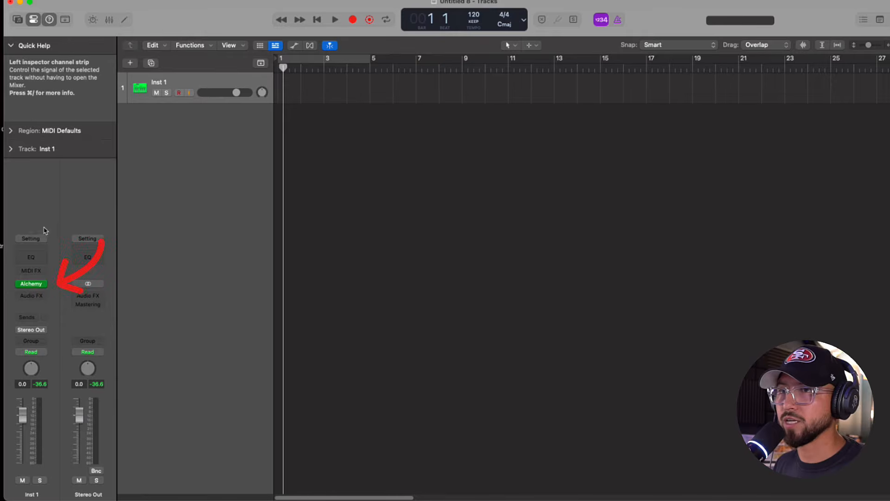
pyautogui.moveTo(45, 285)
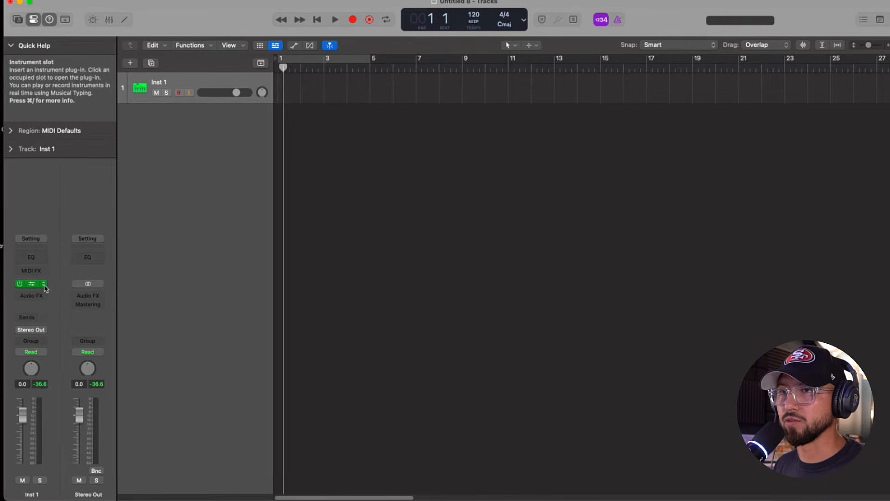
pyautogui.click(45, 284)
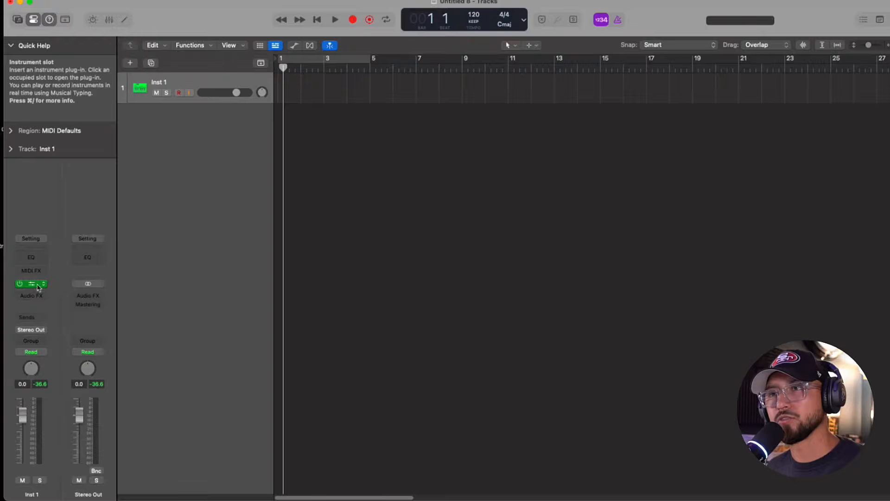
pyautogui.click(45, 284)
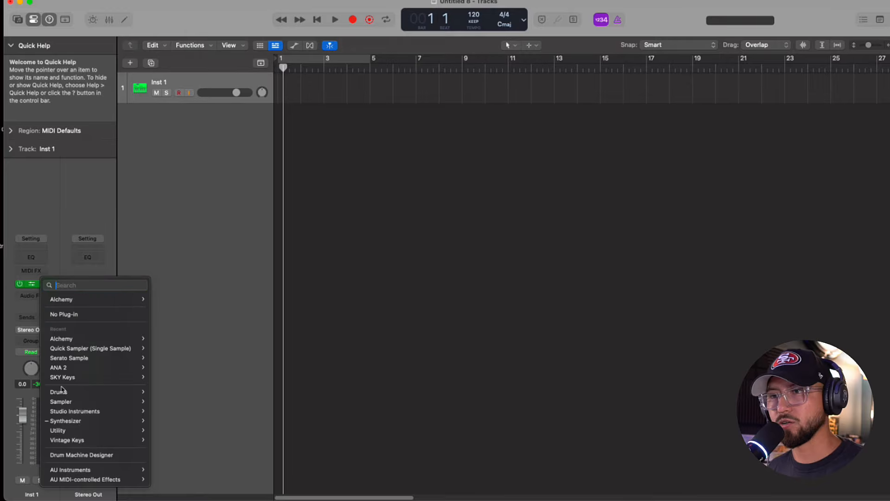
pyautogui.moveTo(65, 414)
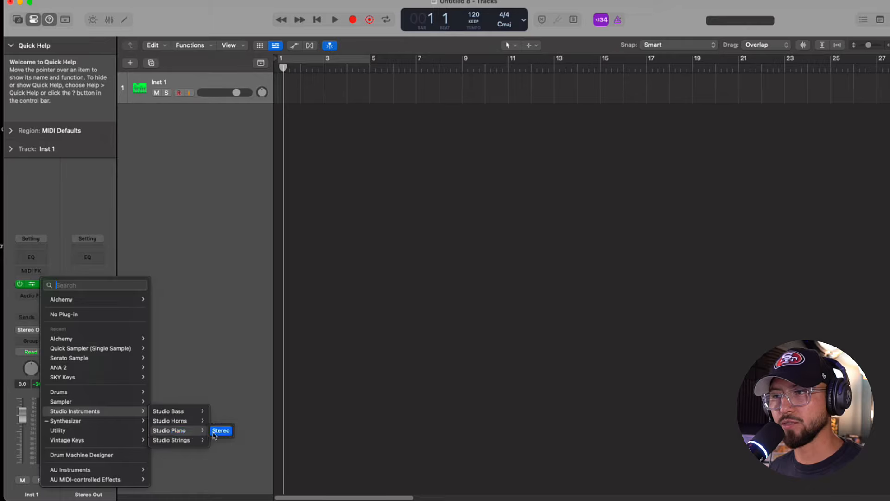
pyautogui.click(221, 430)
pyautogui.moveTo(558, 144); pyautogui.dragTo(557, 130)
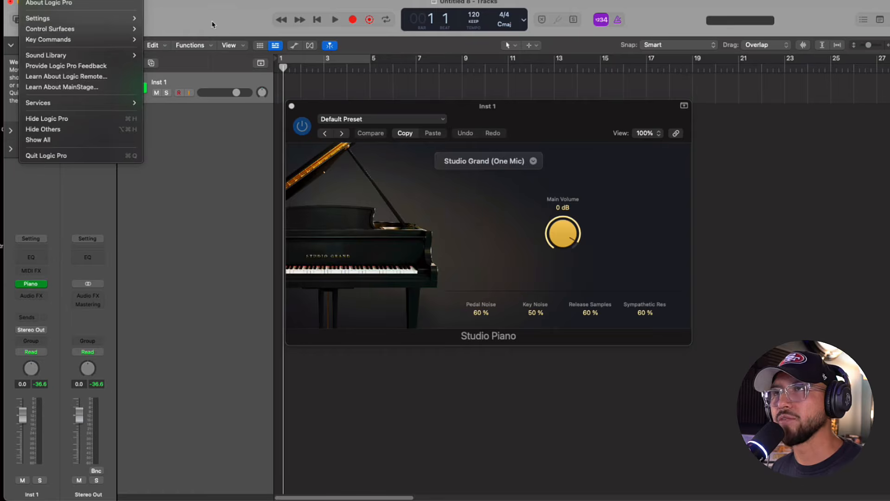
# - Look up the Sound Library option for downloading all available sounds
pyautogui.click(172, 225)
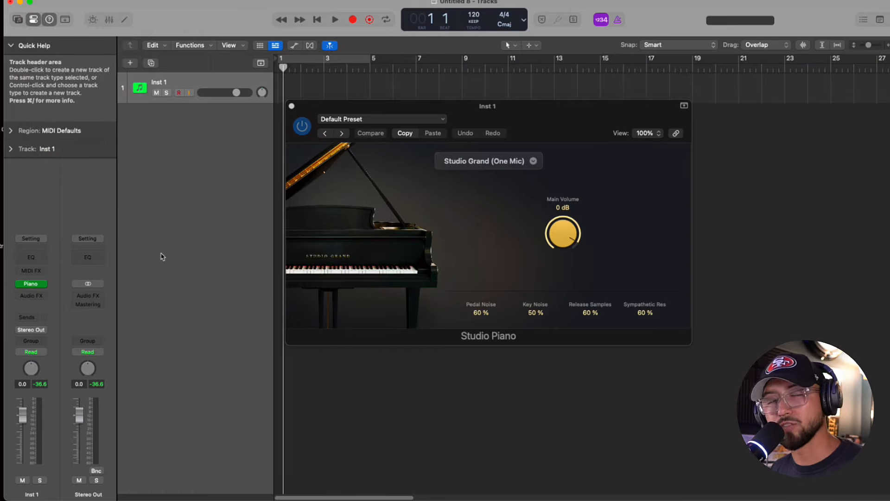
pyautogui.click(37, 1)
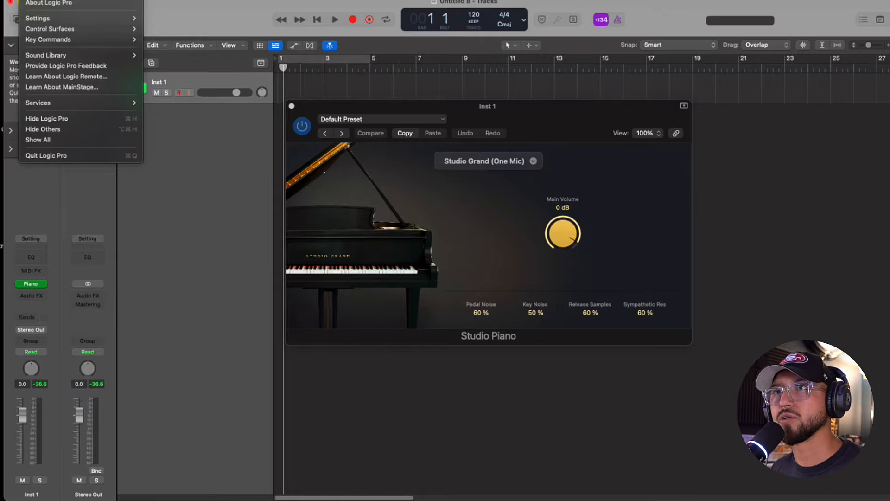
pyautogui.moveTo(130, 55)
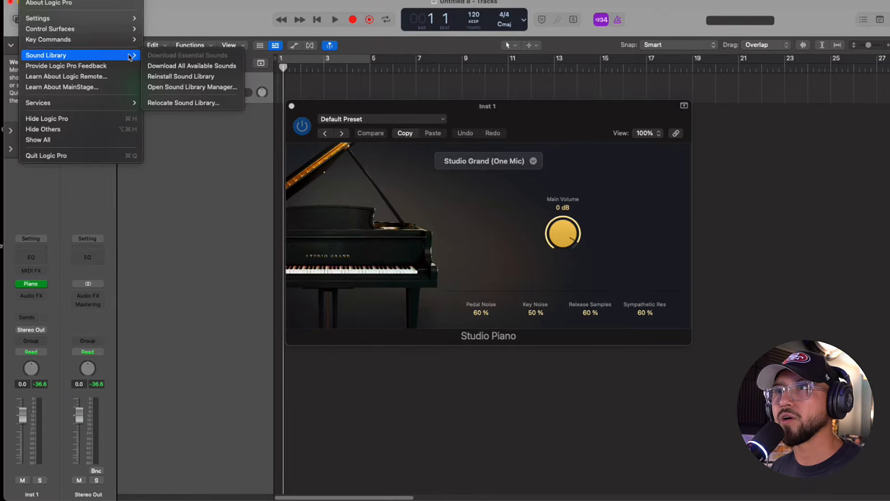
pyautogui.click(195, 67)
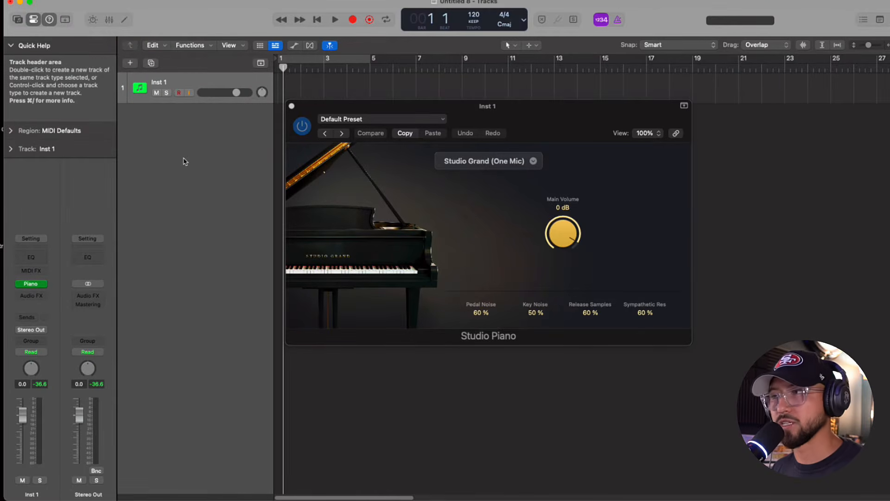
# - Show the on-screen keyboard for the Inst 1 track and move its window slightly
pyautogui.moveTo(515, 117); pyautogui.dragTo(525, 83)
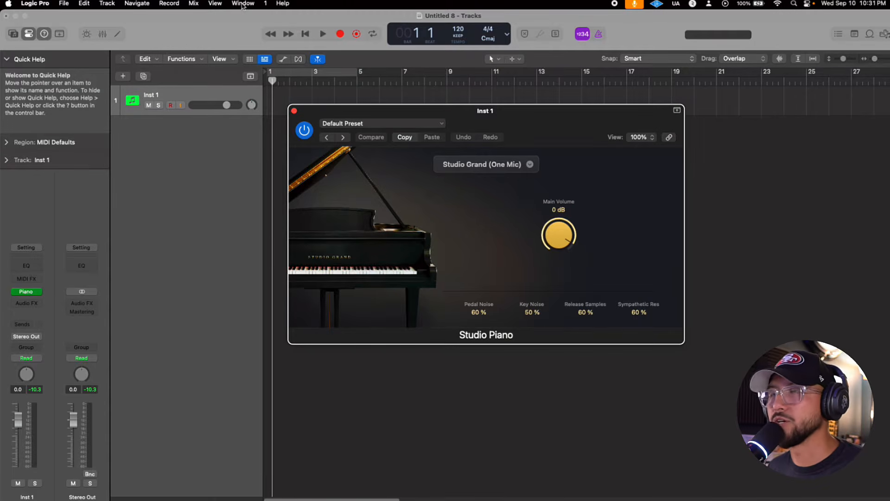
pyautogui.click(242, 4)
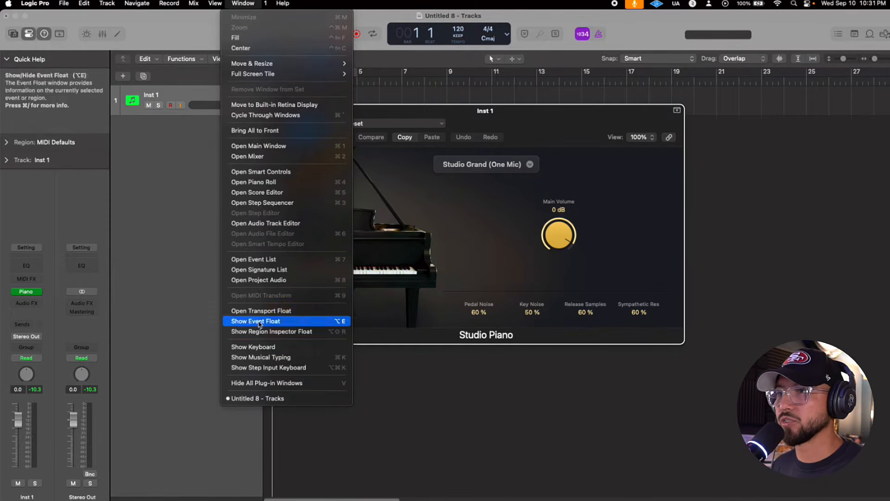
pyautogui.click(275, 351)
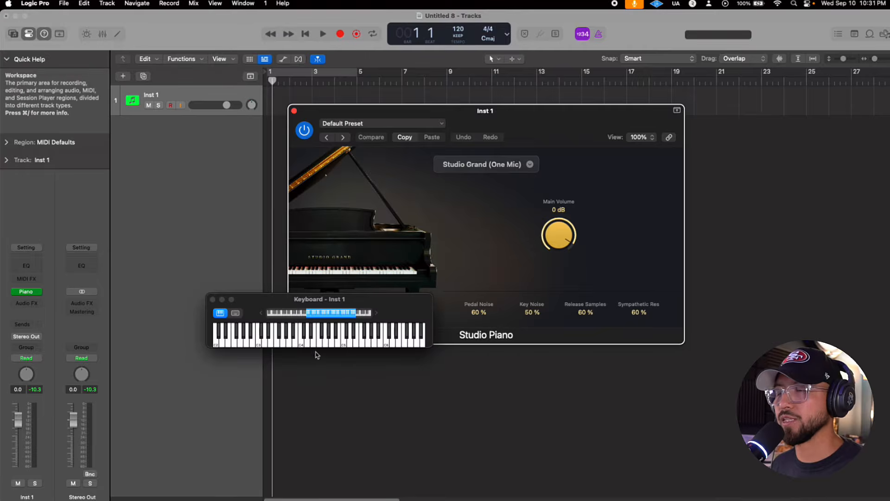
pyautogui.moveTo(272, 301); pyautogui.dragTo(262, 284)
# - Audition Studio Piano notes across the range of the on-screen keyboard, and close the keyboard window
pyautogui.click(274, 325)
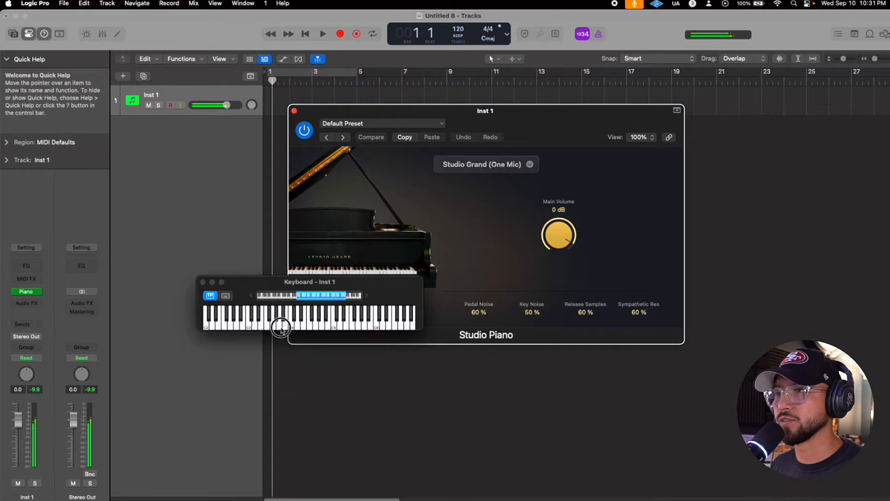
pyautogui.click(306, 320)
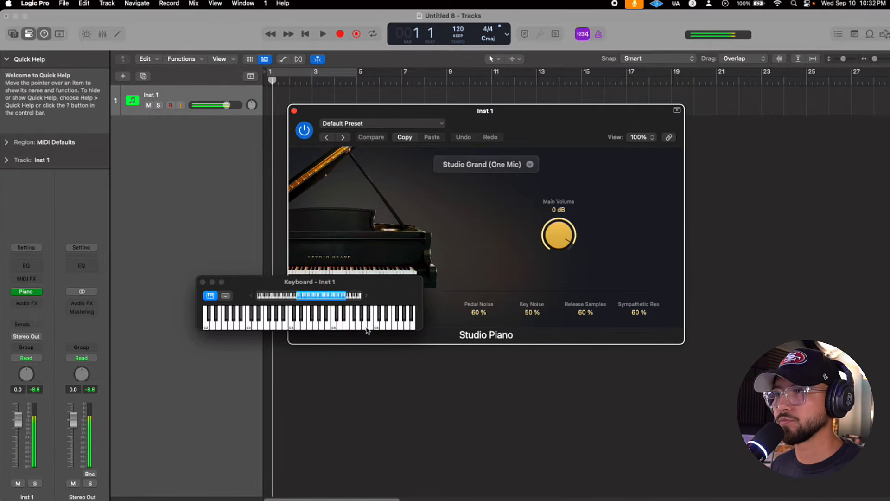
pyautogui.moveTo(398, 325); pyautogui.dragTo(219, 325)
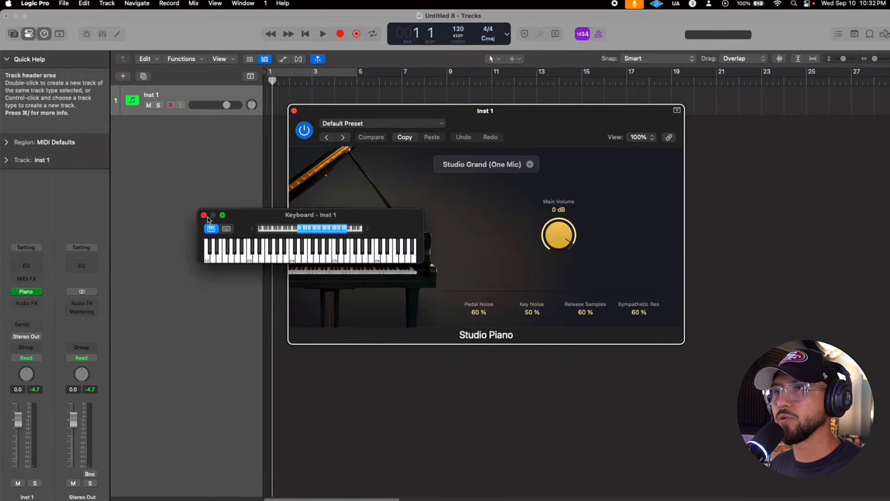
pyautogui.click(205, 218)
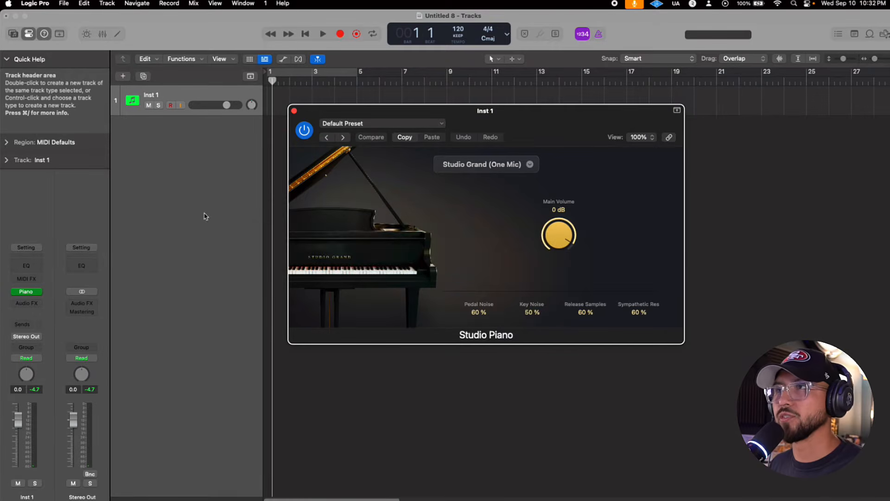
# - Show the Musical Typing window for the Inst 1 track and move it beside the piano plug-in
pyautogui.click(246, 4)
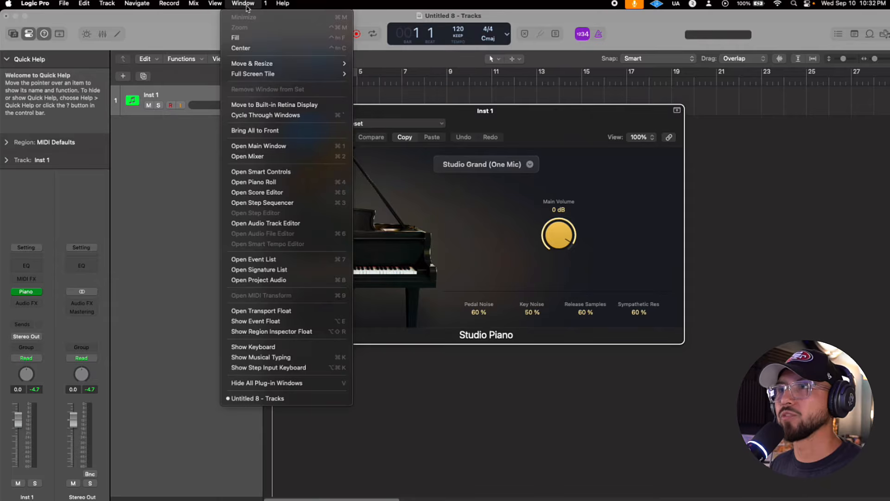
pyautogui.click(259, 358)
pyautogui.moveTo(408, 214); pyautogui.dragTo(371, 190)
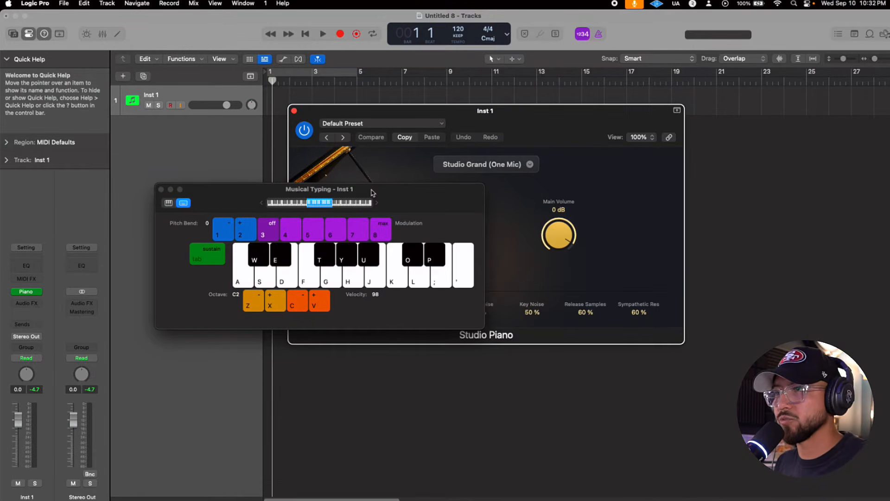
# - Audition piano notes with Musical Typing using A, S, D, G, H, J, K, L, O, U and Y, and close it
pyautogui.press('a')
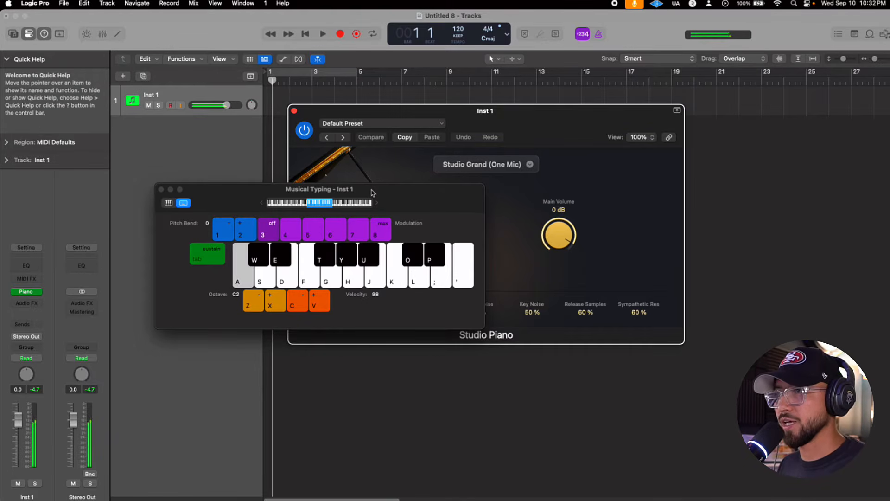
pyautogui.press('s')
pyautogui.press('d')
pyautogui.press('g')
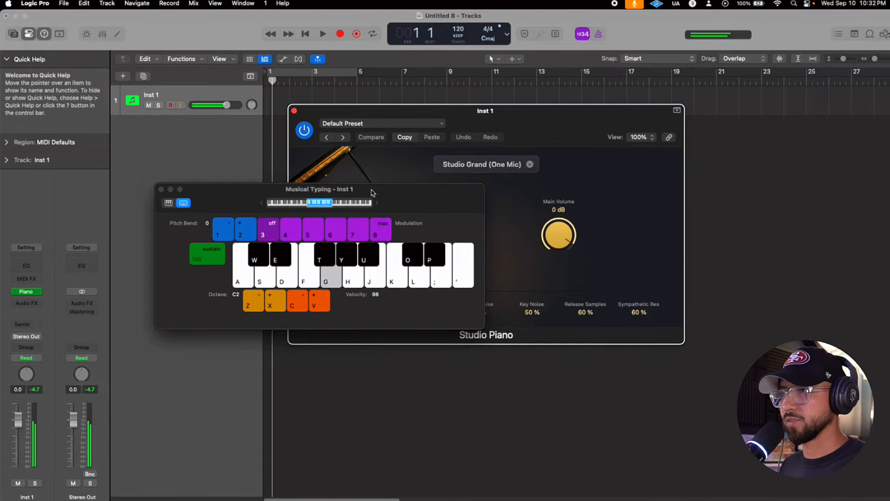
pyautogui.press('h')
pyautogui.press('j')
pyautogui.press('k')
pyautogui.press('l')
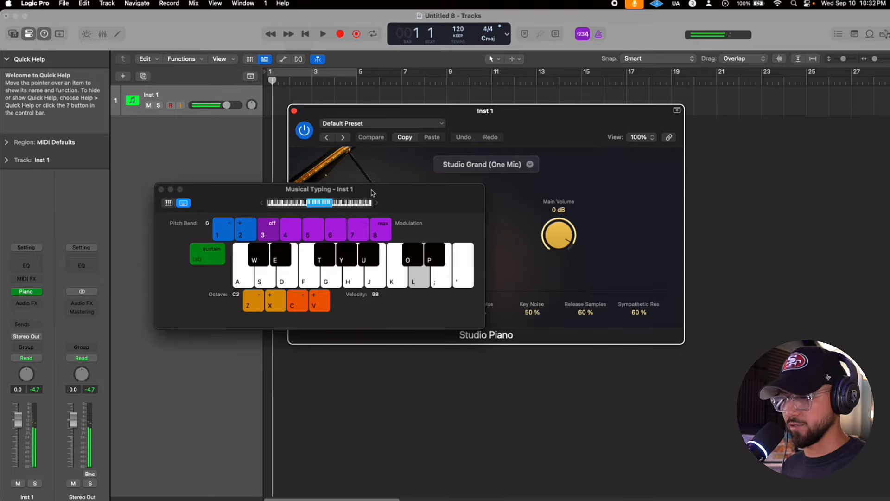
pyautogui.press('o')
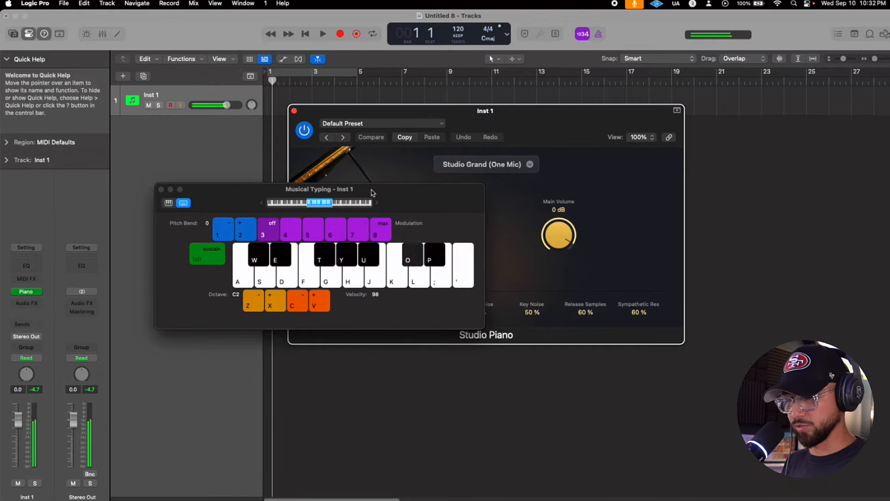
pyautogui.press('u')
pyautogui.press('y')
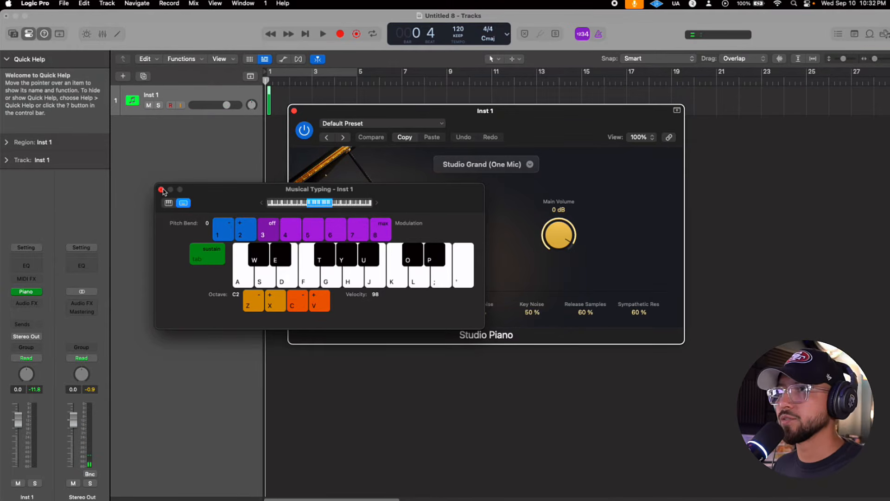
pyautogui.click(162, 190)
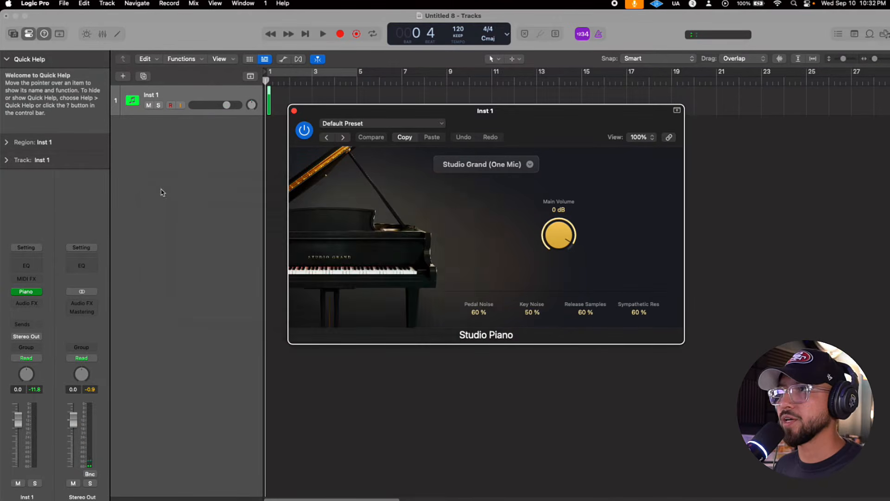
# - Delete the short recorded region at bar 1 on the Inst 1 track
pyautogui.click(271, 107)
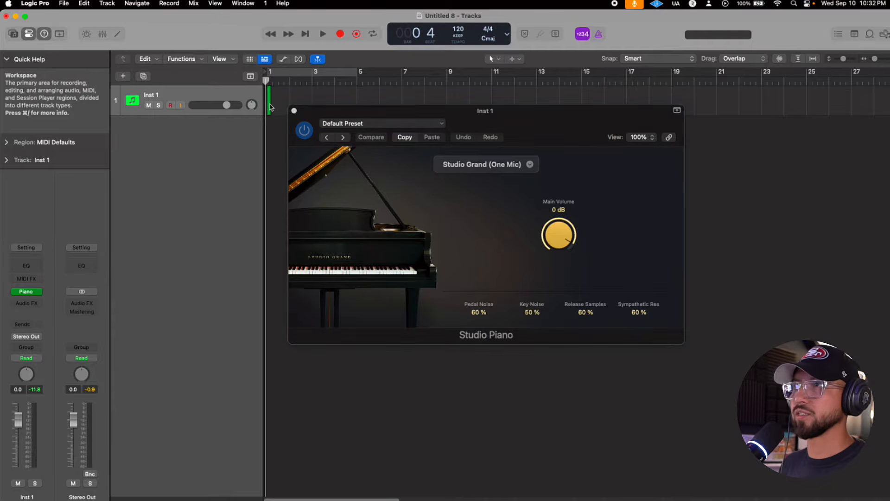
pyautogui.press('Delete')
pyautogui.click(409, 193)
pyautogui.click(269, 103)
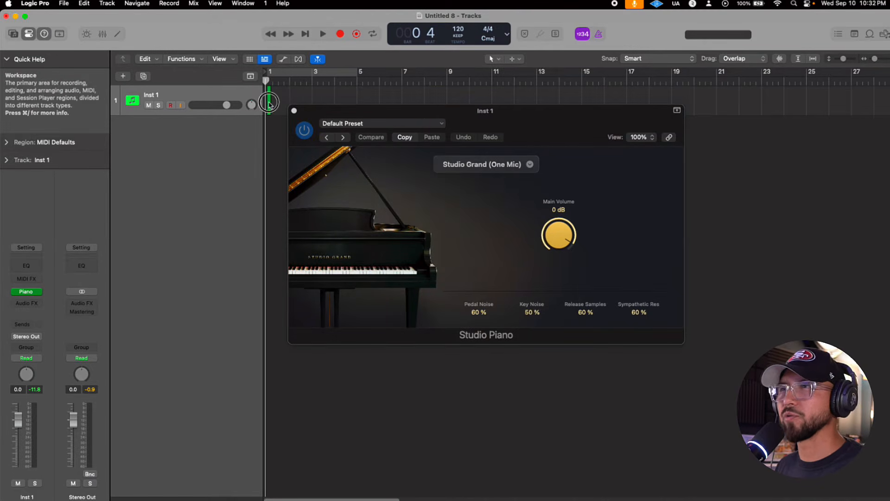
pyautogui.click(278, 77)
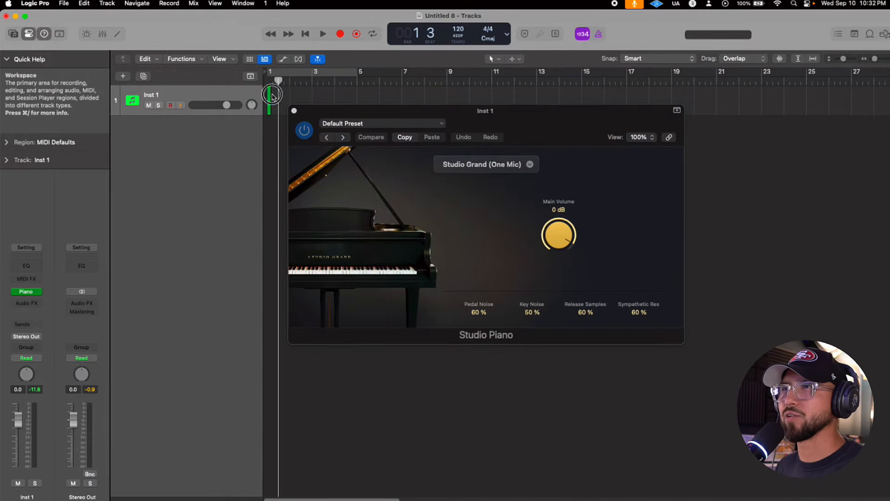
pyautogui.click(269, 100)
# - Move the Studio Piano plug-in window upward and close it
pyautogui.moveTo(381, 119); pyautogui.dragTo(381, 90)
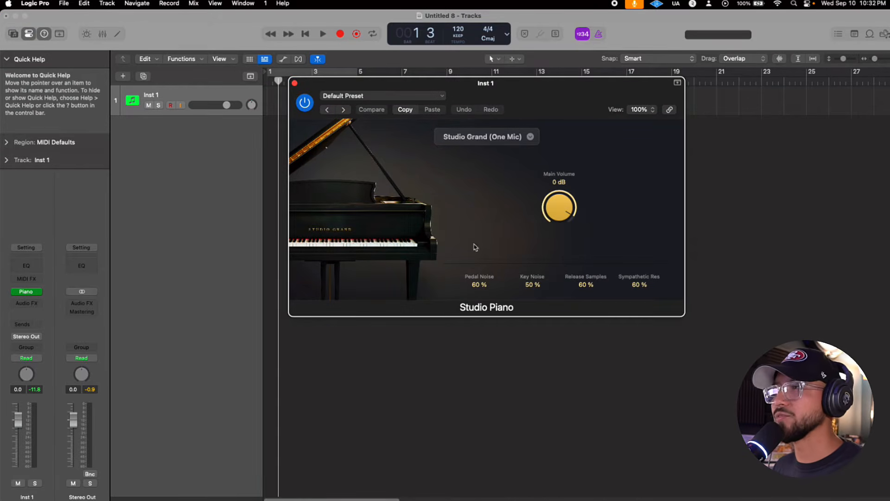
pyautogui.click(294, 84)
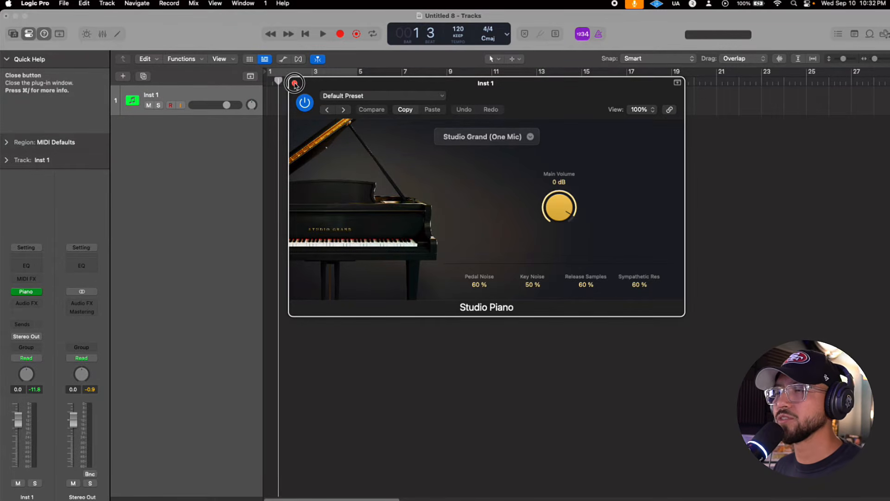
pyautogui.click(295, 83)
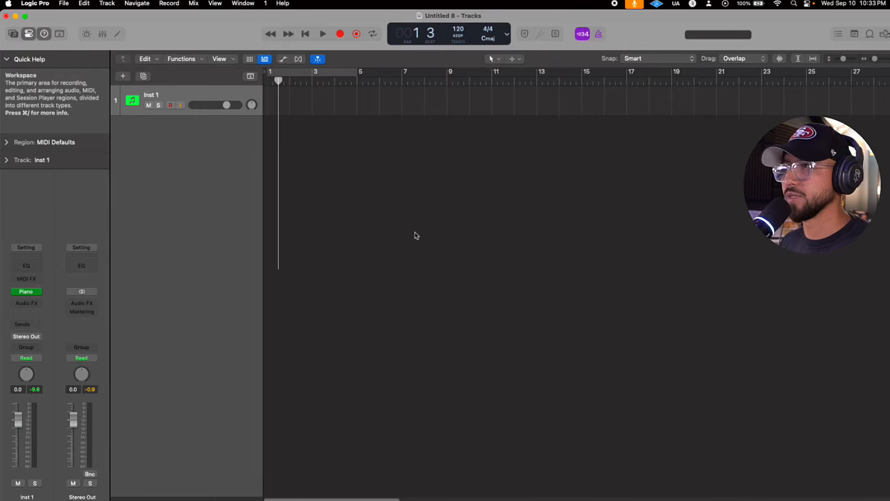
# - Open the Piano Roll editor for the Inst 1 track and enlarge it to show the range around C2 to C4
pyautogui.press('p')
pyautogui.moveTo(412, 276); pyautogui.dragTo(408, 174)
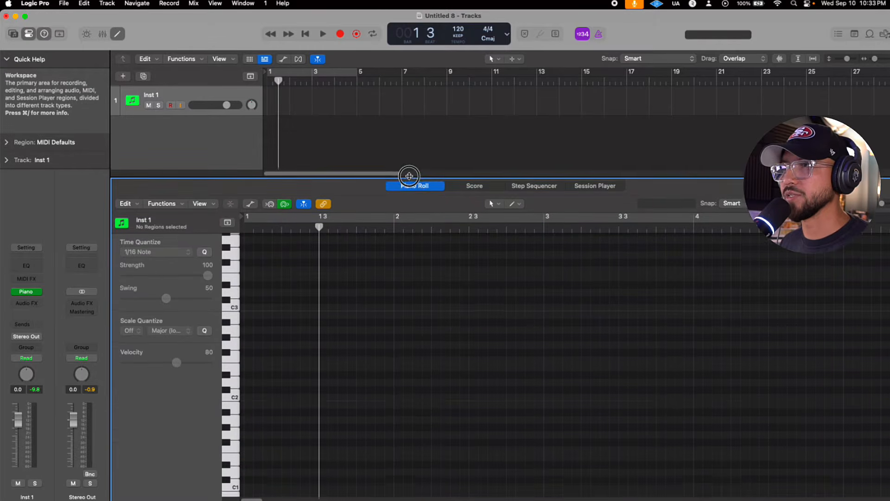
pyautogui.scroll(5, 262, 241)
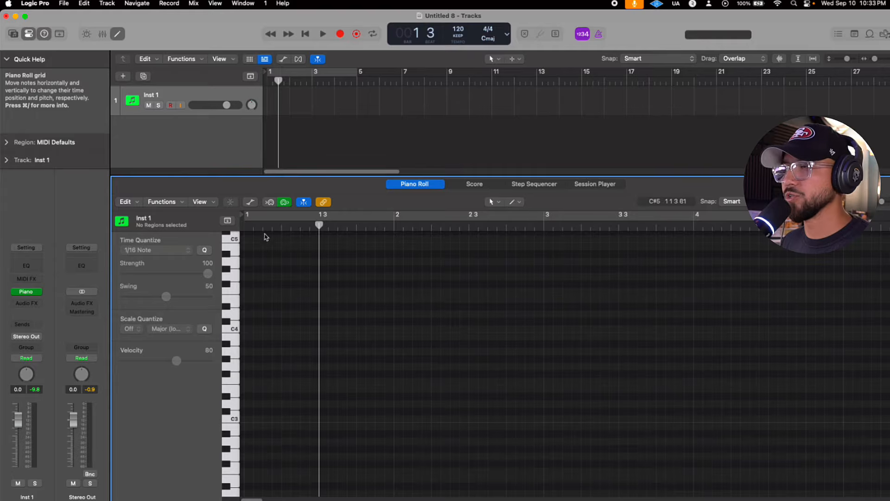
pyautogui.scroll(-2, 260, 358)
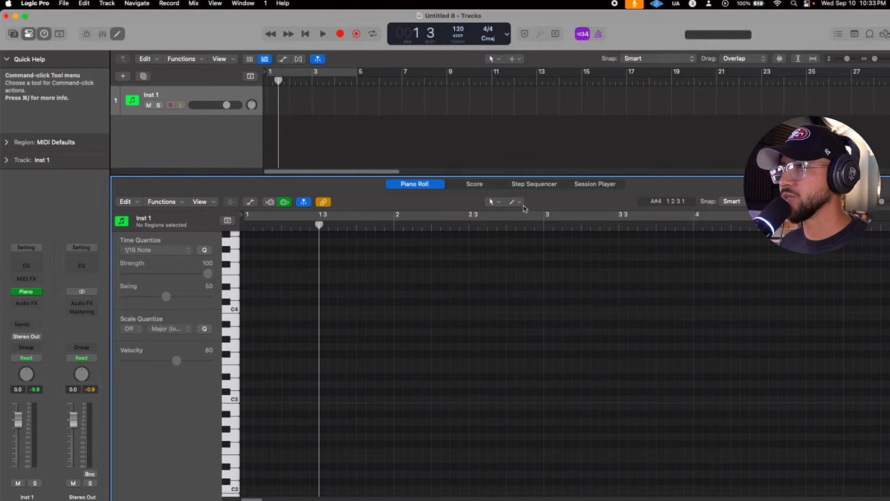
# - Assign the Brush Tool as both the primary tool and the Command-click tool in the Piano Roll
pyautogui.click(519, 203)
pyautogui.click(532, 205)
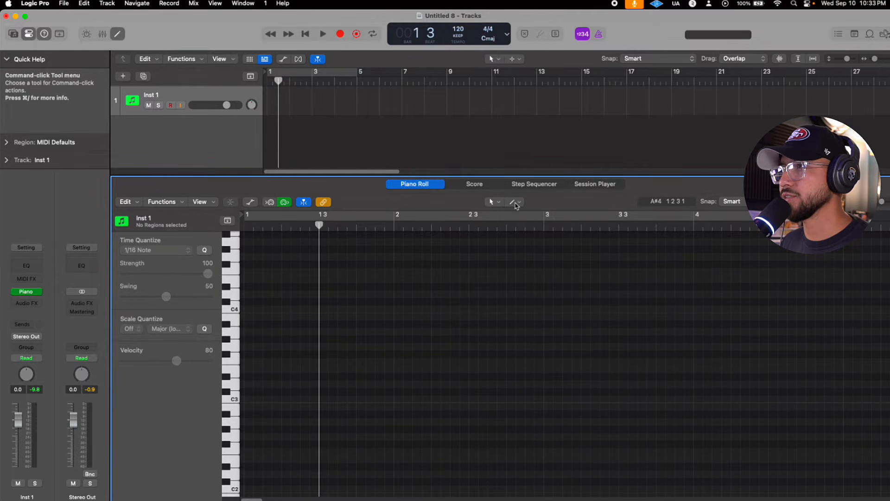
pyautogui.click(517, 202)
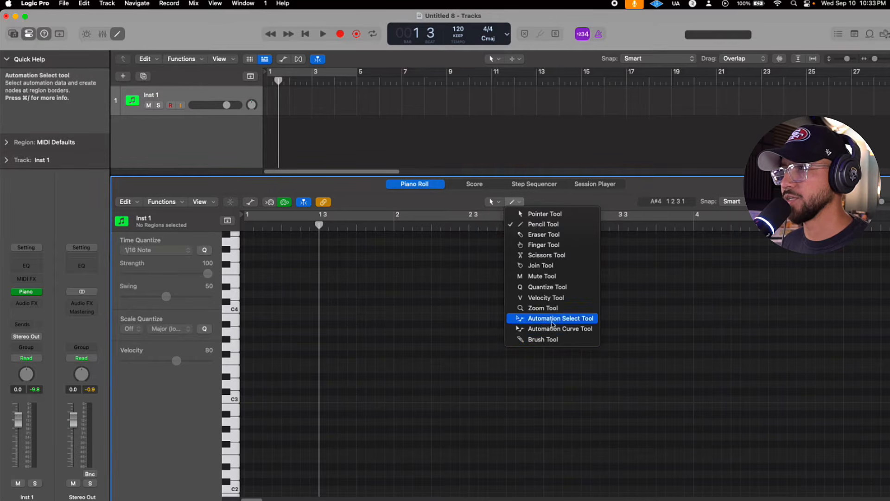
pyautogui.click(543, 339)
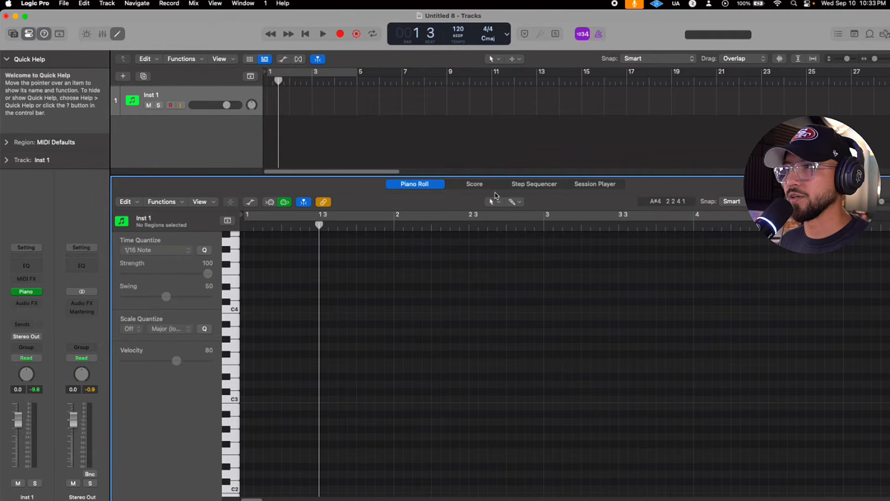
pyautogui.click(495, 202)
pyautogui.click(504, 339)
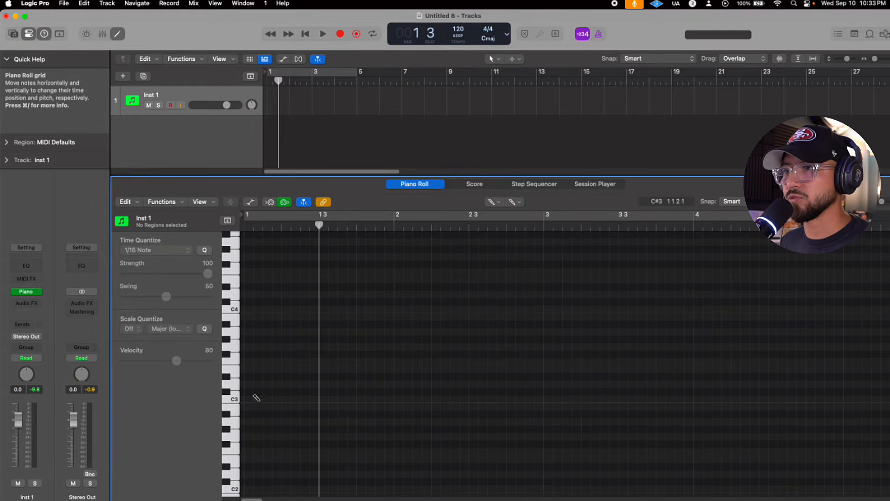
# - Try adding and erasing a C3 note at the start of bar 1, leaving one sixteenth-length note there
pyautogui.click(252, 399)
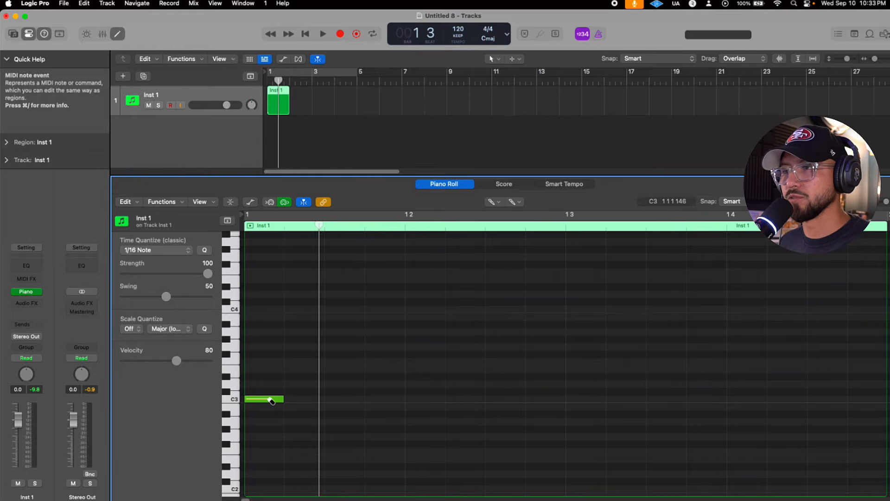
pyautogui.click(272, 400)
pyautogui.click(270, 400)
pyautogui.click(267, 399)
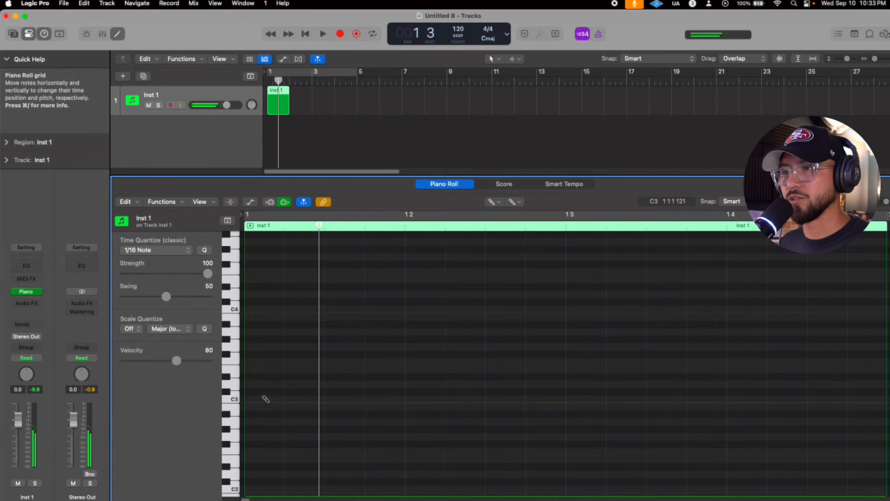
pyautogui.click(266, 399)
pyautogui.click(272, 400)
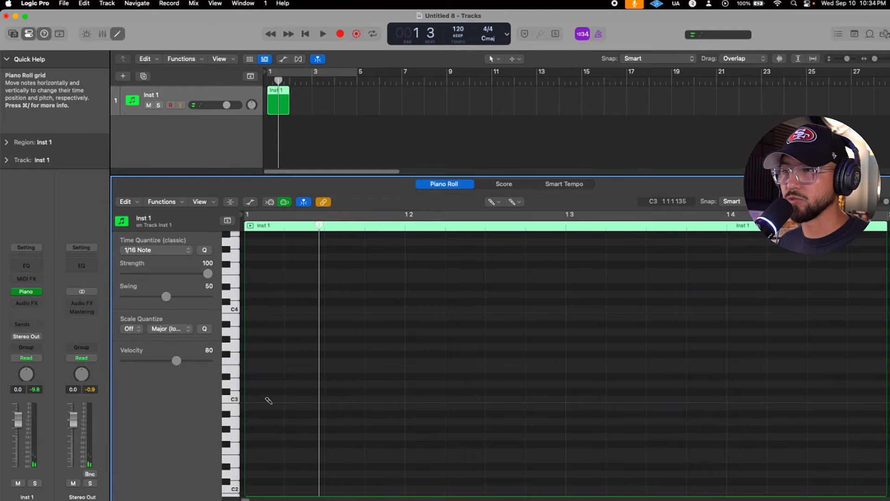
pyautogui.click(269, 400)
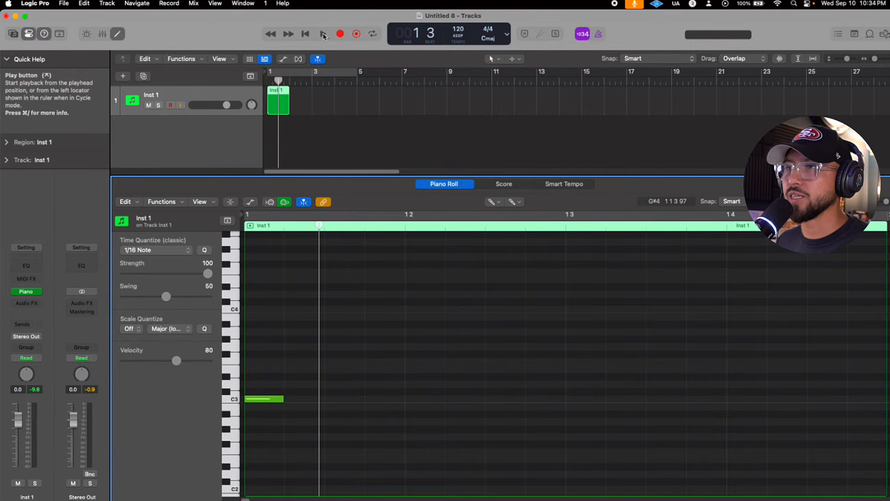
# - Turn on Cycle mode for bars 1 to 5 and play back the C3 note from bar 1
pyautogui.press('c')
pyautogui.click(324, 35)
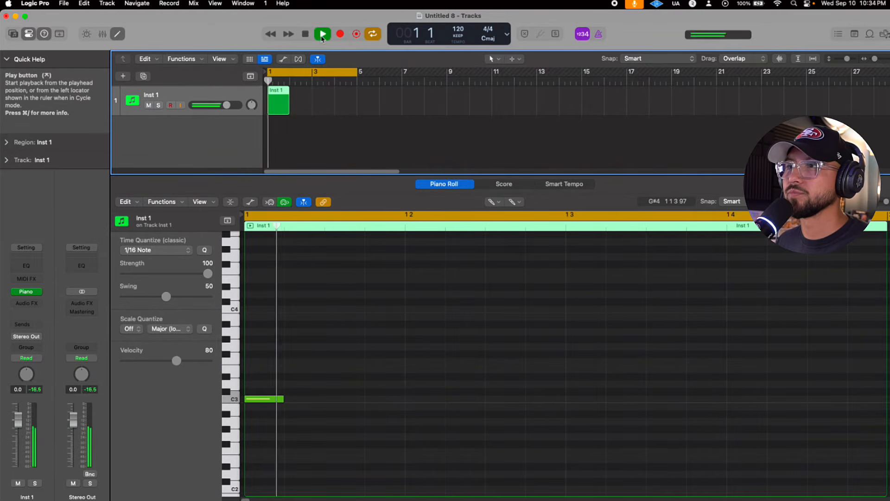
pyautogui.click(323, 35)
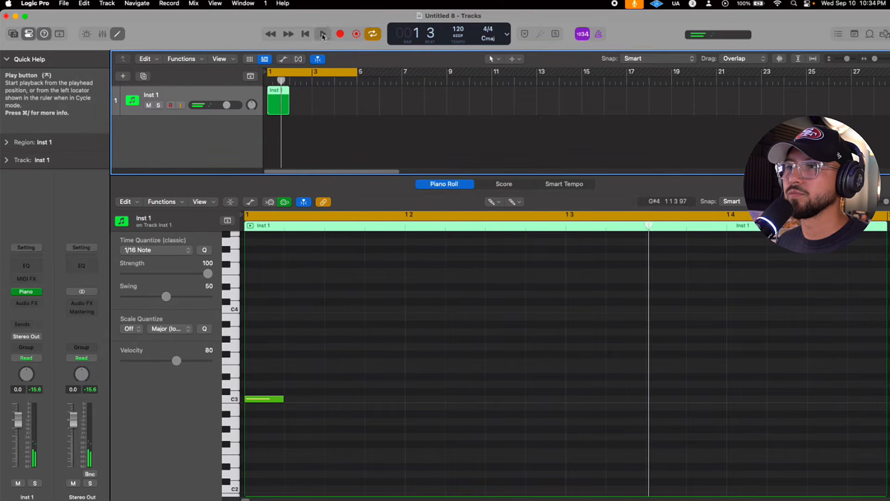
pyautogui.click(323, 36)
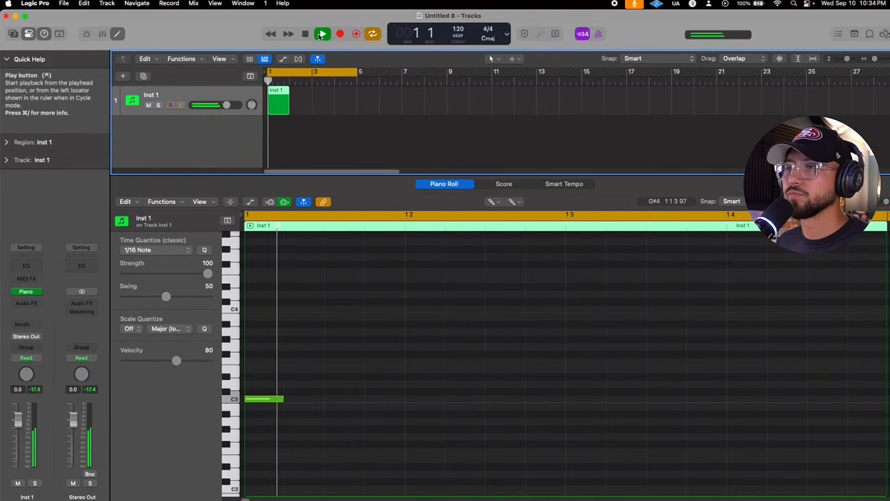
pyautogui.press('space')
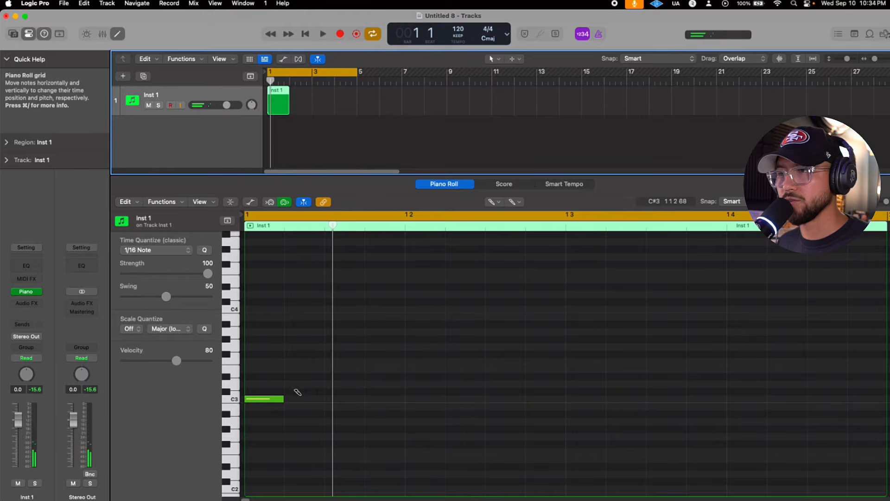
# - Add a D3 note directly after the C3 note and audition the two notes repeatedly
pyautogui.click(308, 384)
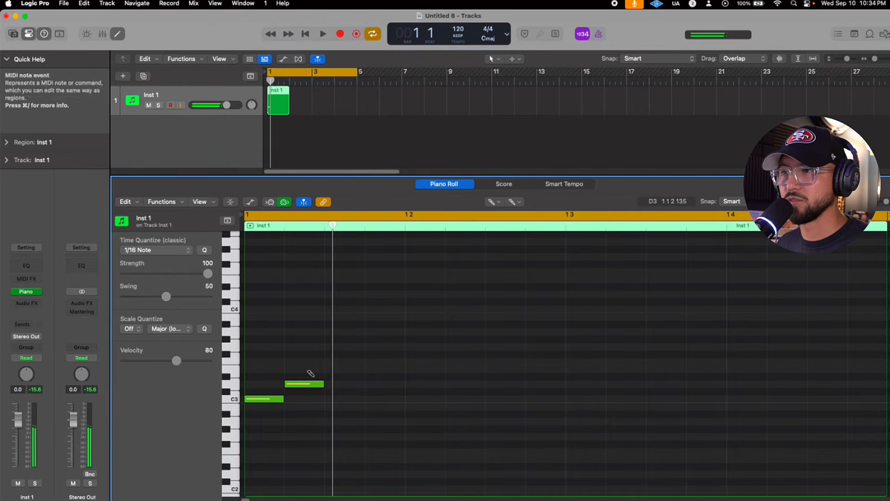
pyautogui.press('space')
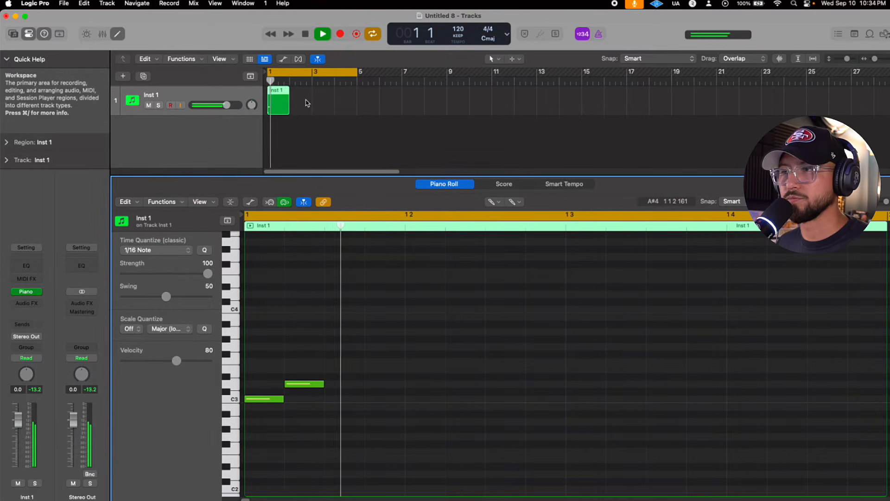
pyautogui.press('space')
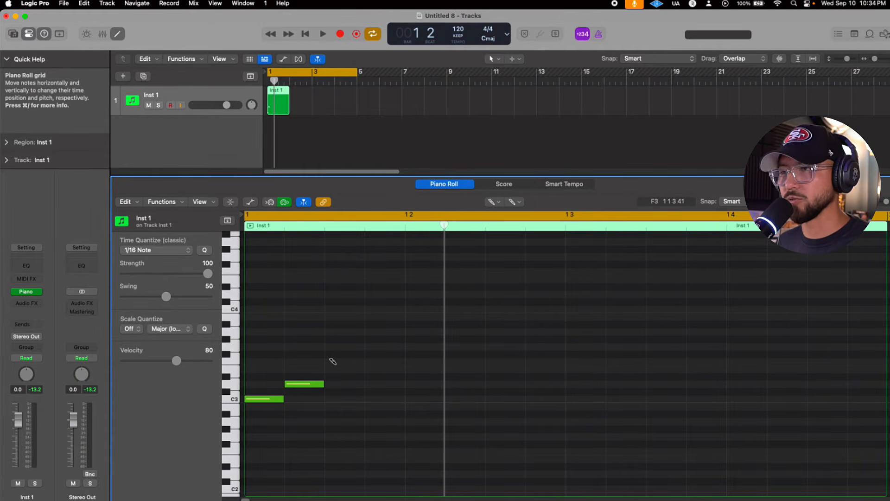
pyautogui.press('space')
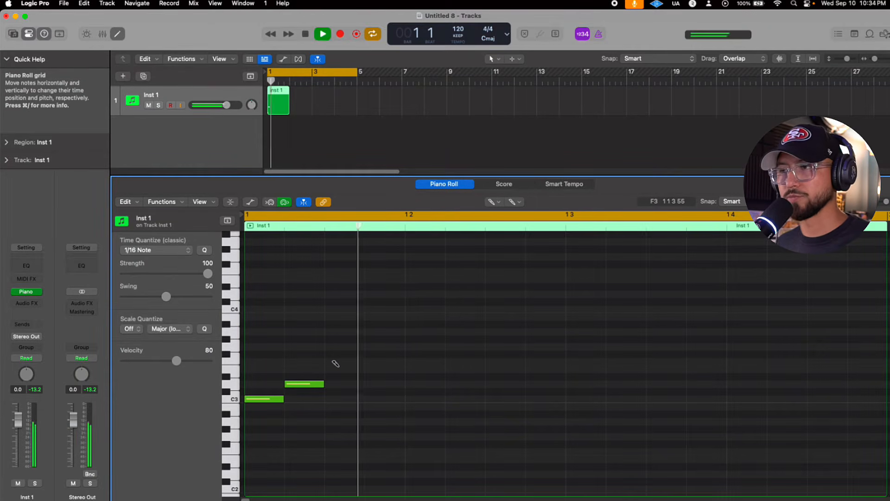
pyautogui.press('space')
pyautogui.press('space')
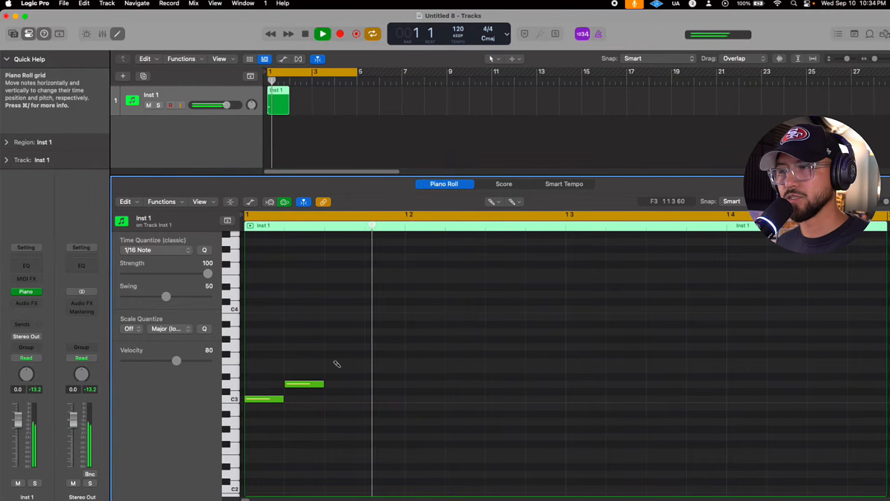
pyautogui.press('space')
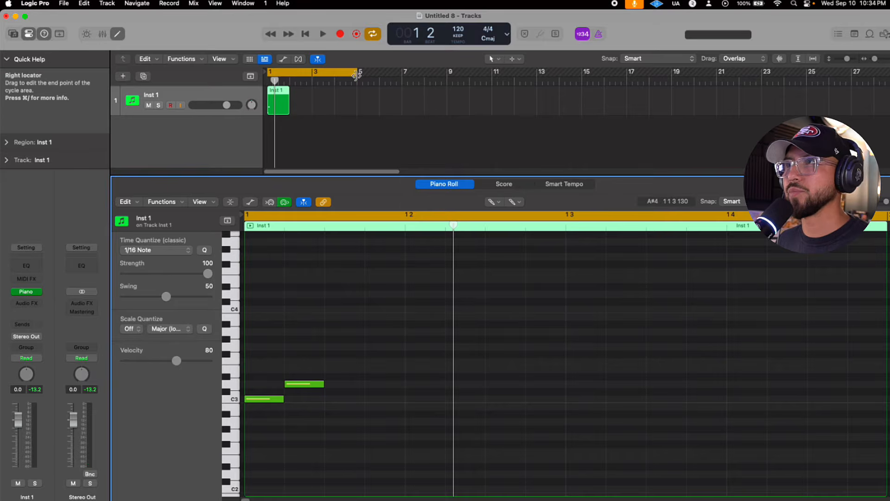
# - Shorten the cycle area to run from bar 1 to bar 3 and play the loop from bar 1
pyautogui.moveTo(356, 76); pyautogui.dragTo(299, 95)
pyautogui.click(267, 82)
pyautogui.moveTo(279, 96); pyautogui.dragTo(265, 99)
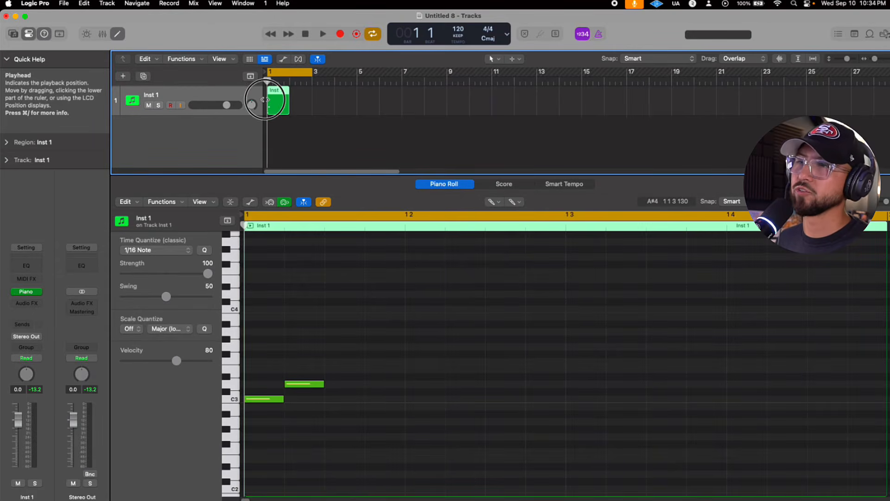
pyautogui.press('space')
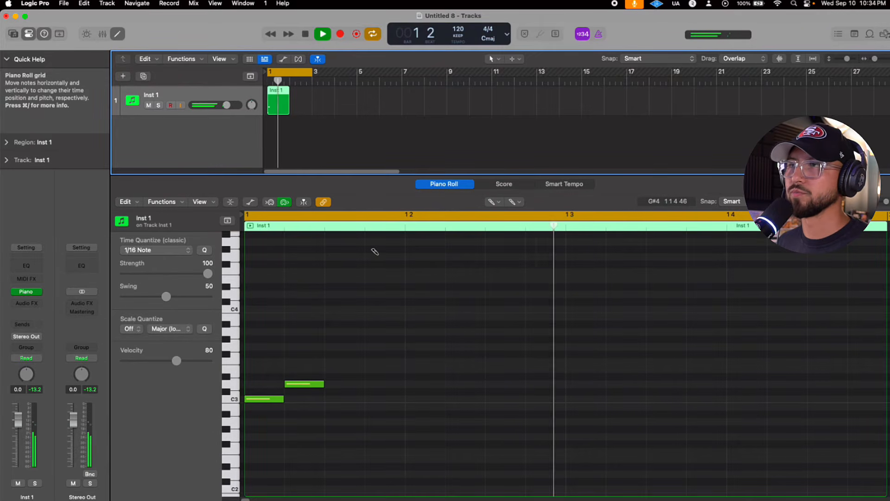
pyautogui.press('space')
pyautogui.moveTo(312, 72)
pyautogui.mouseDown()
pyautogui.moveTo(419, 85)
pyautogui.moveTo(312, 88)
pyautogui.mouseUp()
# - Add an E3 note after the D3 note and lengthen the C3, D3 and E3 notes so they overlap
pyautogui.click(341, 370)
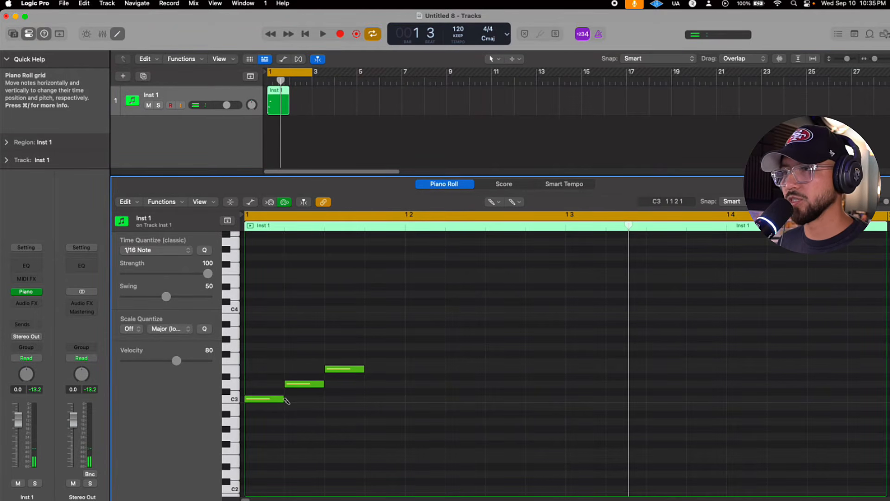
pyautogui.moveTo(282, 399); pyautogui.dragTo(438, 391)
pyautogui.moveTo(365, 375); pyautogui.dragTo(485, 375)
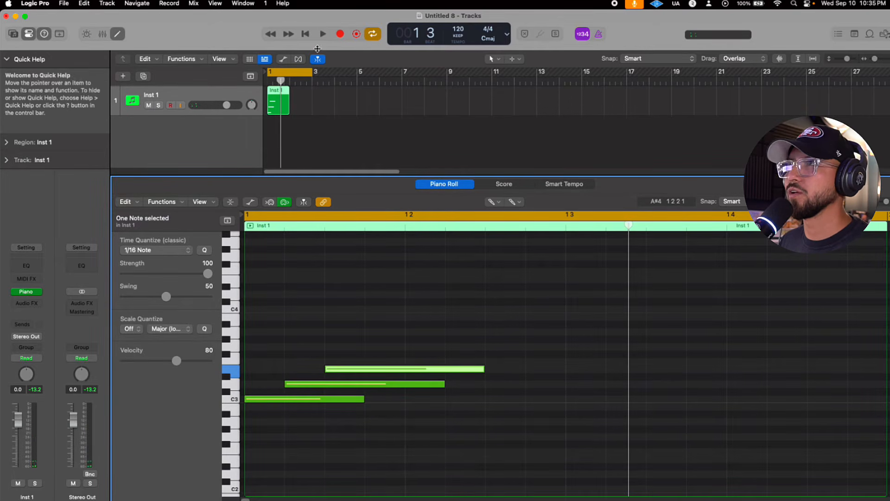
# - Play back the three overlapping notes in the cycle and stop playback
pyautogui.click(321, 34)
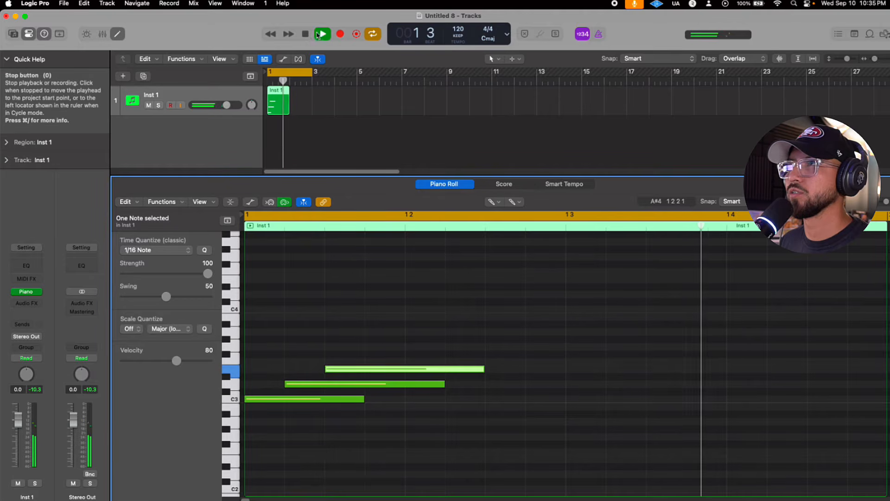
pyautogui.click(318, 34)
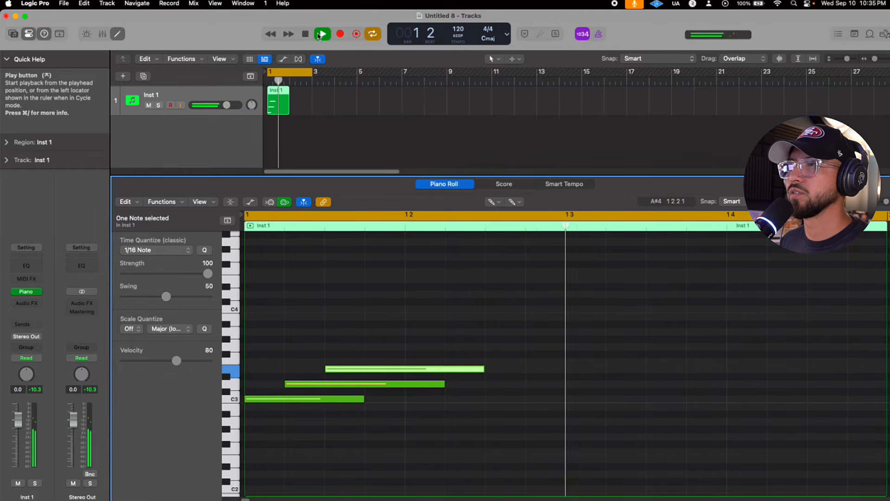
pyautogui.click(305, 35)
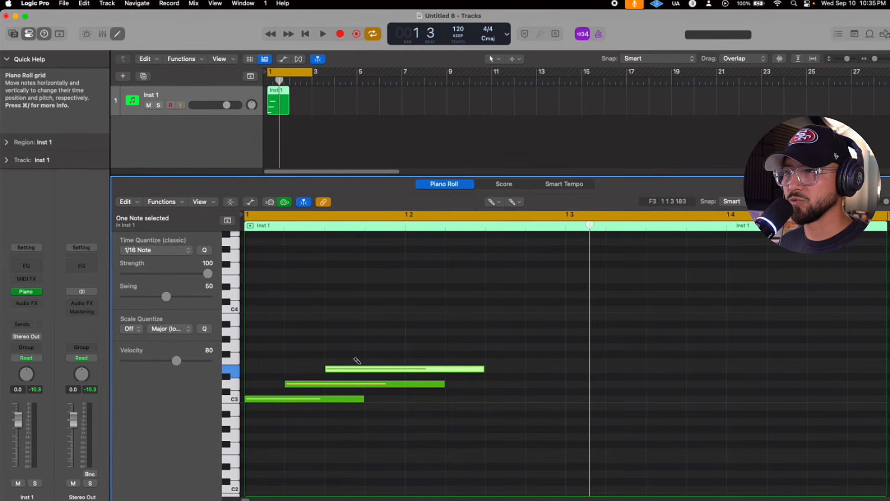
# - Add a G3 note starting one sixteenth after the E3 note, extend it to beat 3 of bar 1, and play it back
pyautogui.click(366, 346)
pyautogui.moveTo(400, 347); pyautogui.dragTo(563, 374)
pyautogui.press('space')
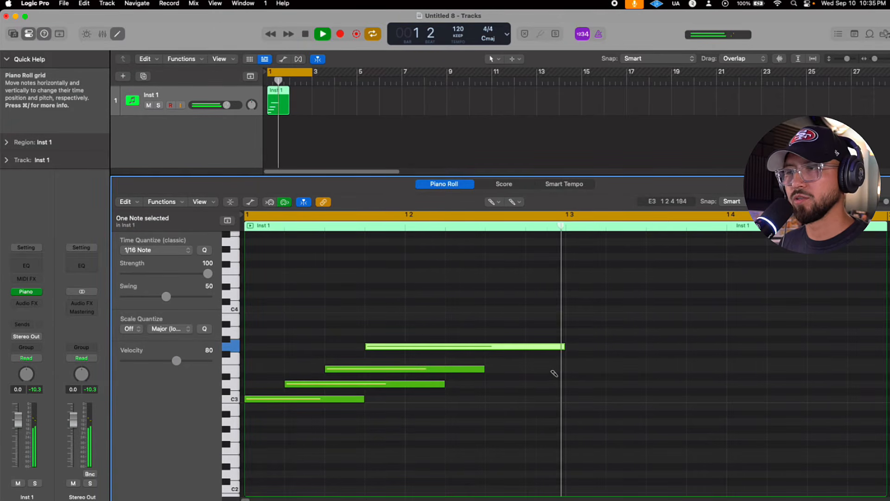
# - Switch the primary tool to the Pointer Tool and move the D3, E3 and G3 notes to the start of bar 1
pyautogui.click(491, 201)
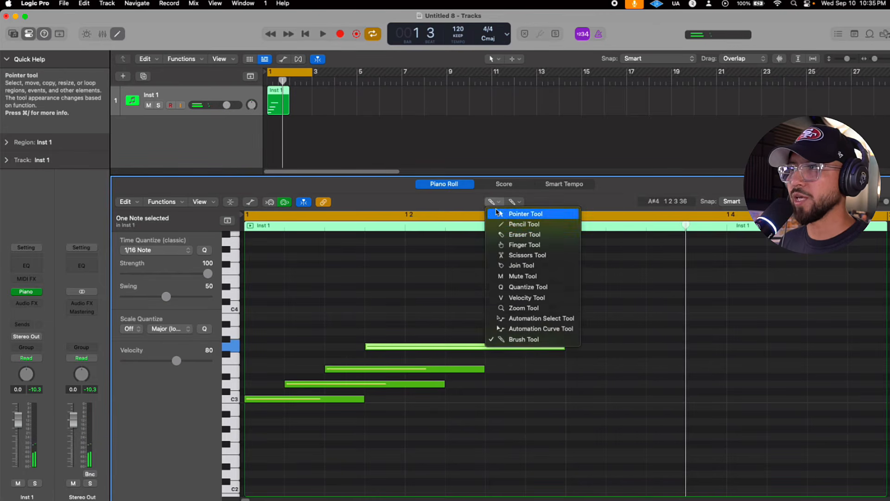
pyautogui.click(496, 207)
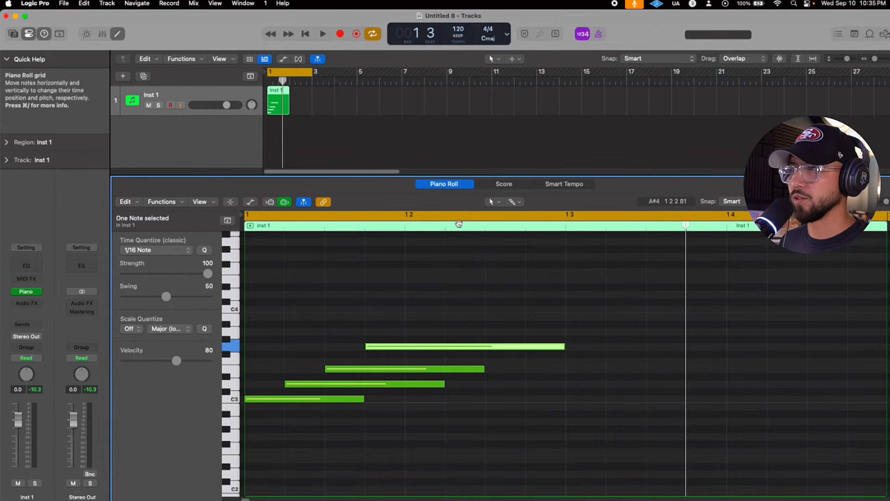
pyautogui.moveTo(337, 385); pyautogui.dragTo(256, 369)
pyautogui.click(336, 369)
pyautogui.moveTo(385, 348); pyautogui.dragTo(266, 343)
# - Audition the stacked C3, D3, E3 and G3 chord several times
pyautogui.press('space')
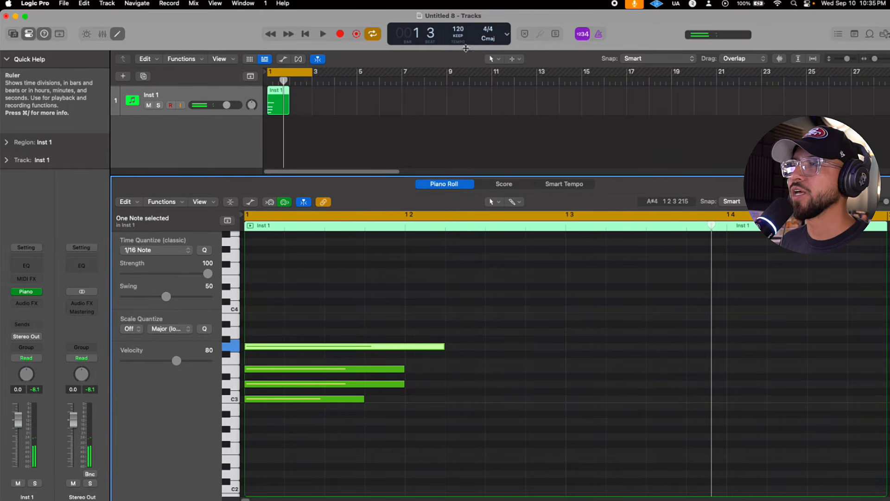
pyautogui.press('space')
pyautogui.press('space')
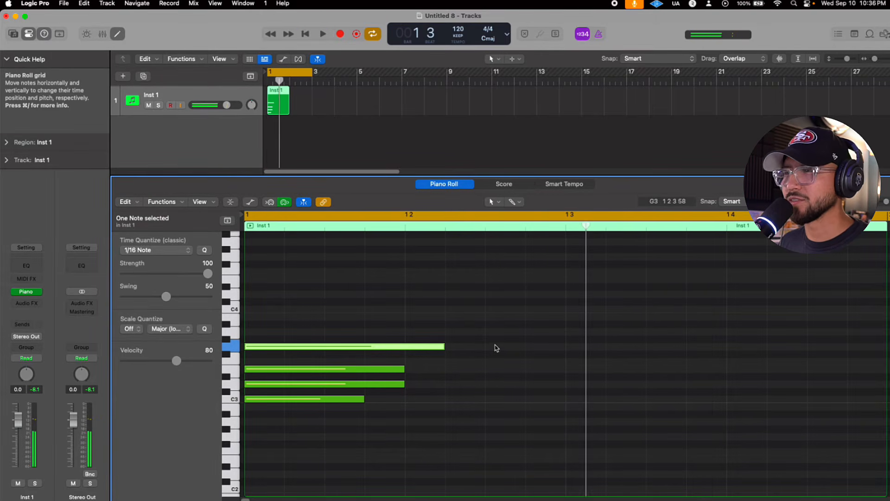
pyautogui.press('space')
pyautogui.press('space')
pyautogui.press('space')
pyautogui.press('space')
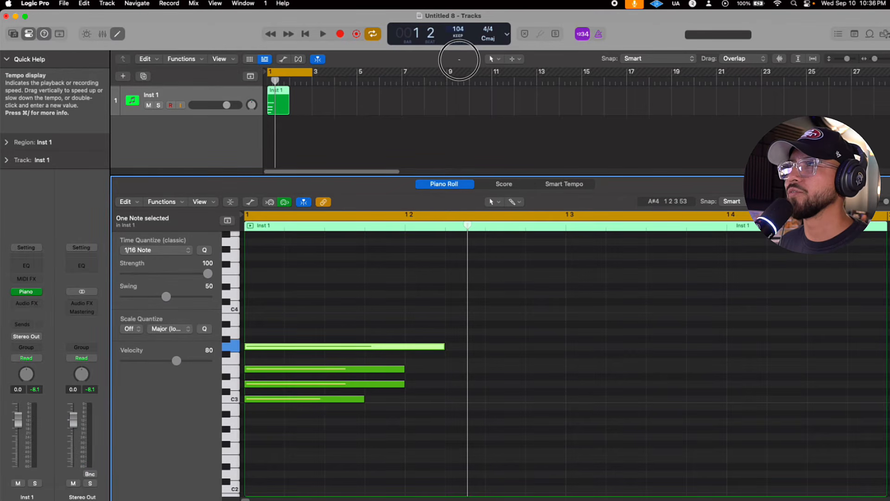
# - Turn on the metronome, lower the project tempo to 100 and on to 80, and play back the chord
pyautogui.moveTo(460, 64); pyautogui.dragTo(460, 68)
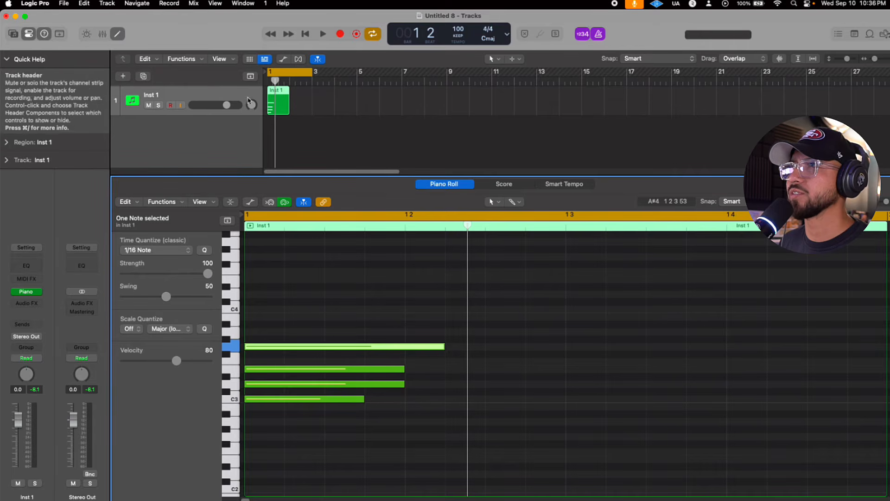
pyautogui.press('space')
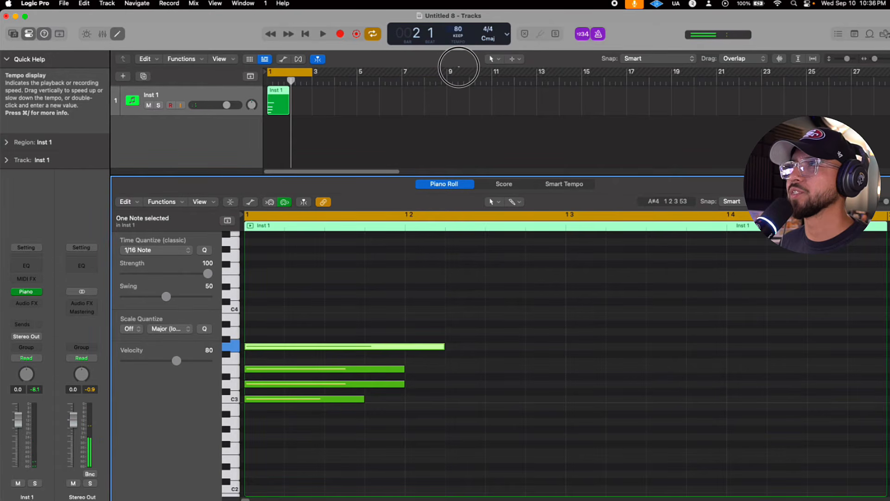
pyautogui.press('space')
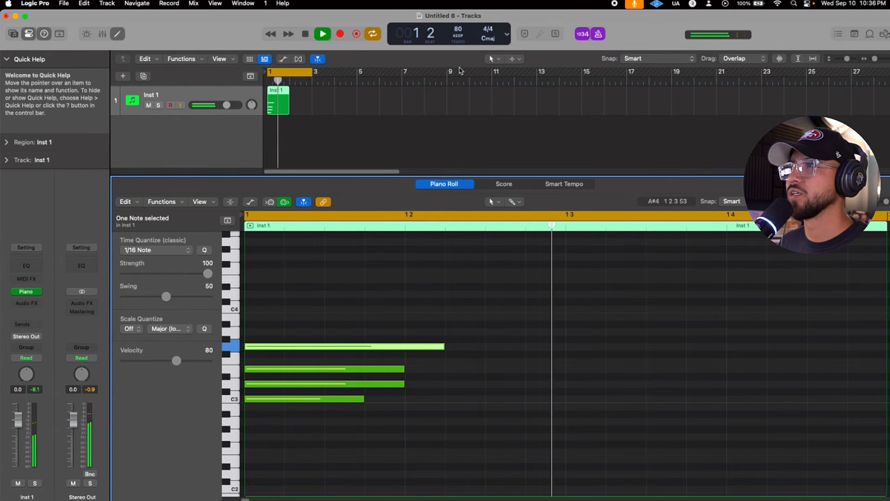
pyautogui.press('space')
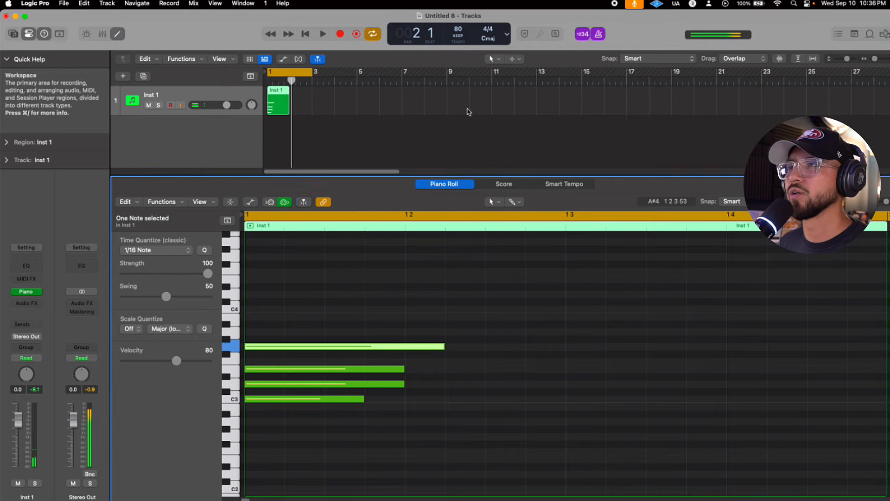
# - Play back the chord, switch the Piano Roll's primary tool to the Brush Tool, and turn off the metronome
pyautogui.press('space')
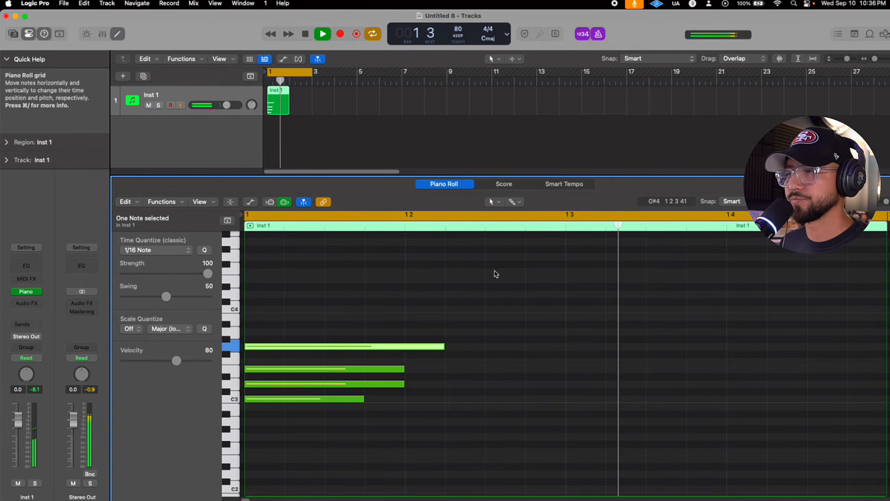
pyautogui.press('space')
pyautogui.click(492, 202)
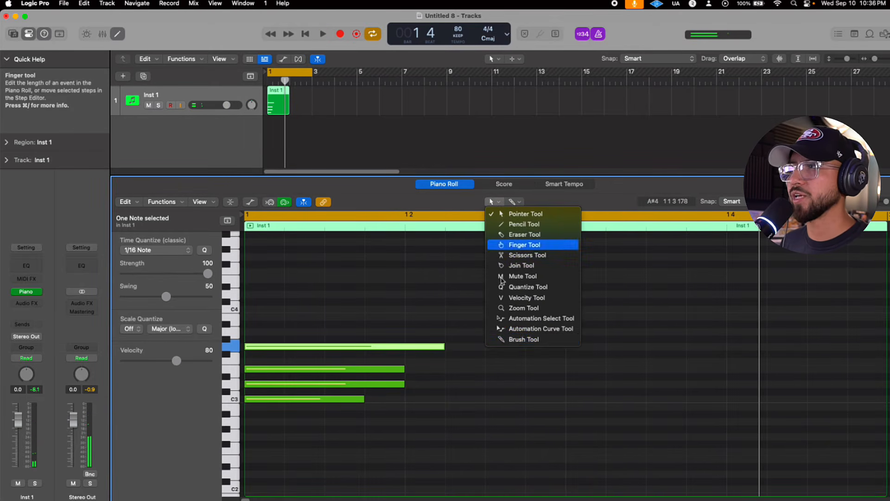
pyautogui.click(511, 338)
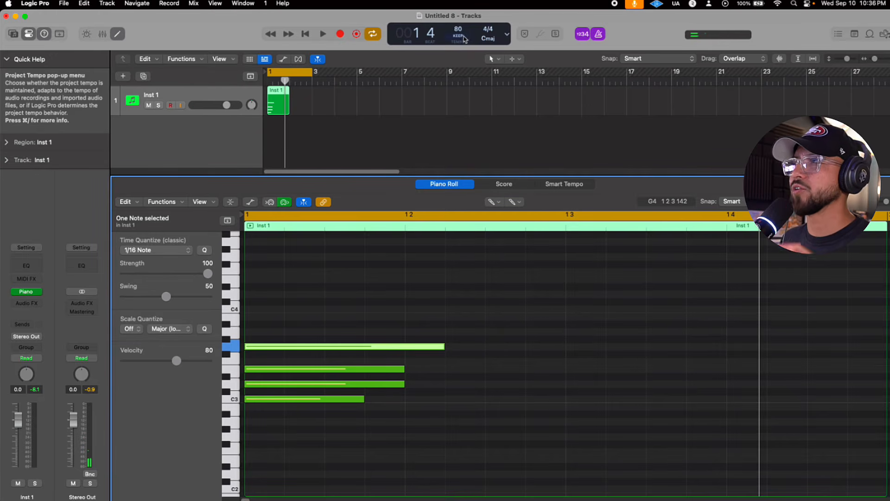
pyautogui.click(598, 33)
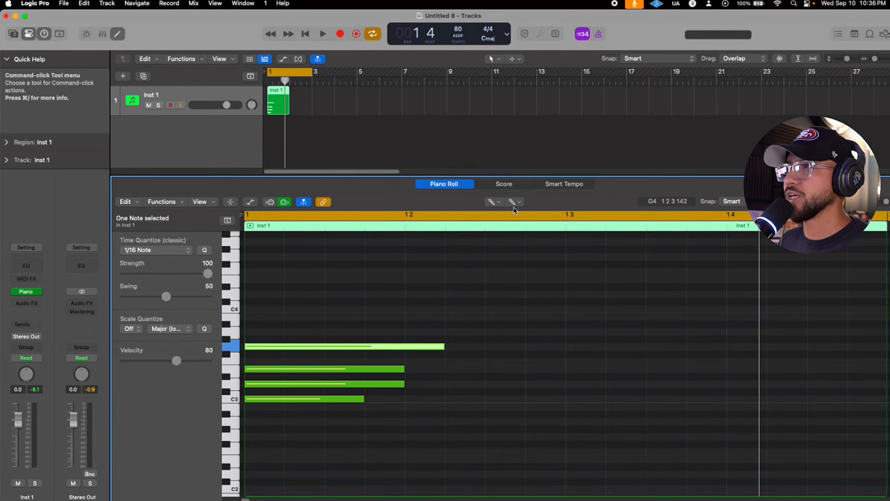
# - Paint two A3 notes at 1 2 2 and 1 2 3, shorten the second to about a third of a sixteenth, and play back
pyautogui.click(456, 333)
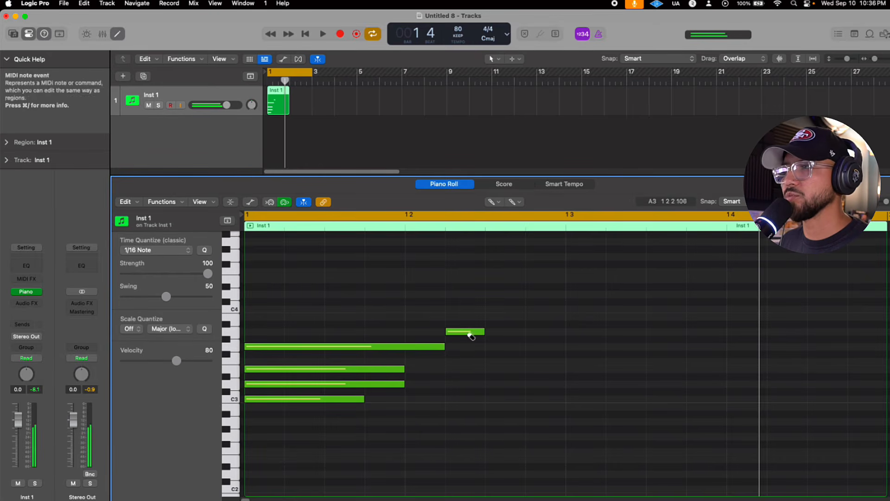
pyautogui.click(517, 332)
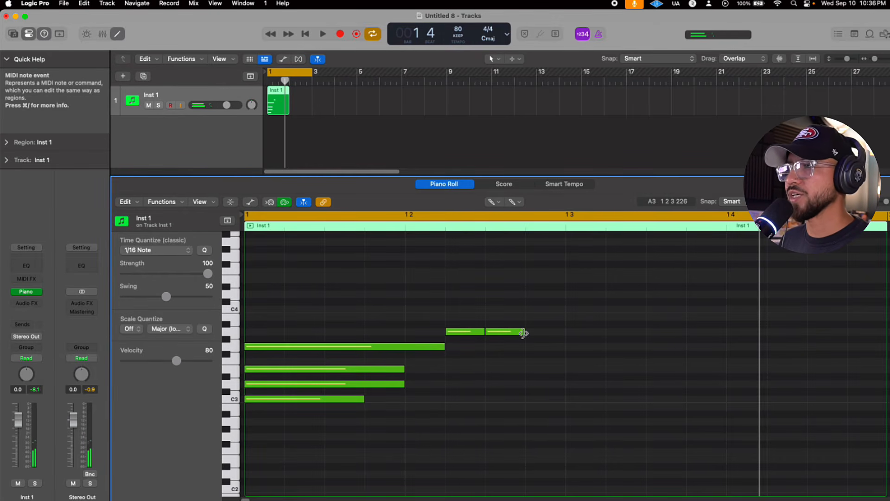
pyautogui.moveTo(523, 332); pyautogui.dragTo(497, 338)
pyautogui.press('space')
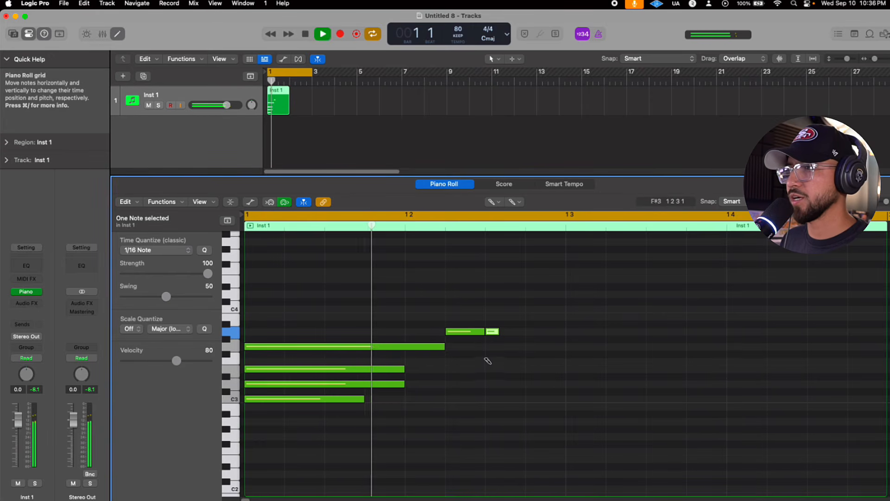
pyautogui.press('space')
# - Replace the second A3 note with a G3 note at 1 2 3 and shorten it to about half a sixteenth
pyautogui.doubleClick(492, 334)
pyautogui.click(494, 346)
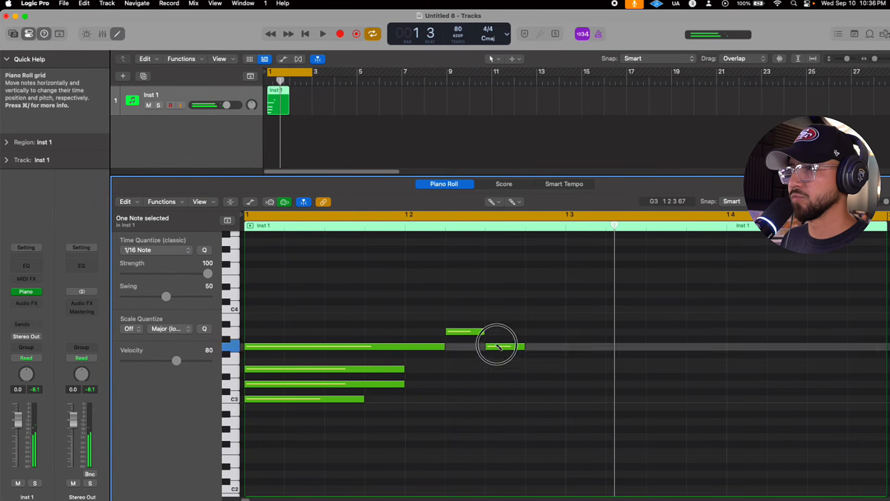
pyautogui.moveTo(517, 347); pyautogui.dragTo(506, 355)
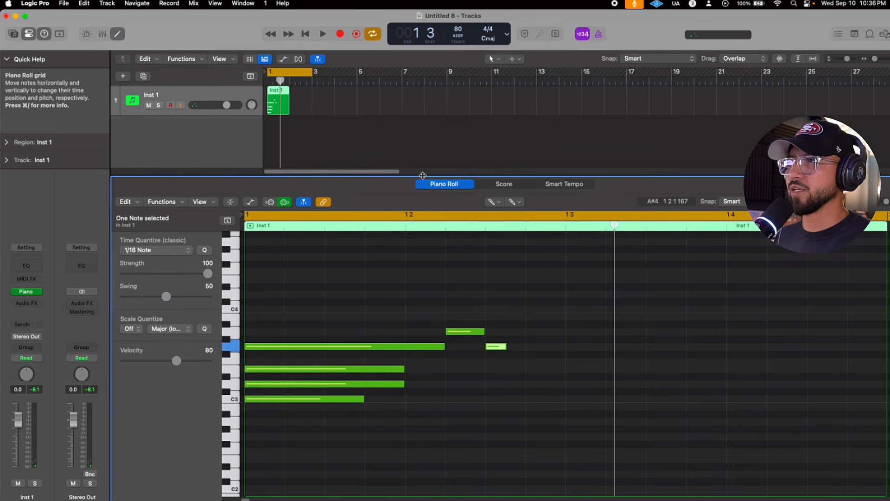
# - Add a sixteenth-long F3 note at 1 2 4, make the Piano Roll slightly taller, and play back the chord and melody
pyautogui.moveTo(423, 175); pyautogui.dragTo(420, 132)
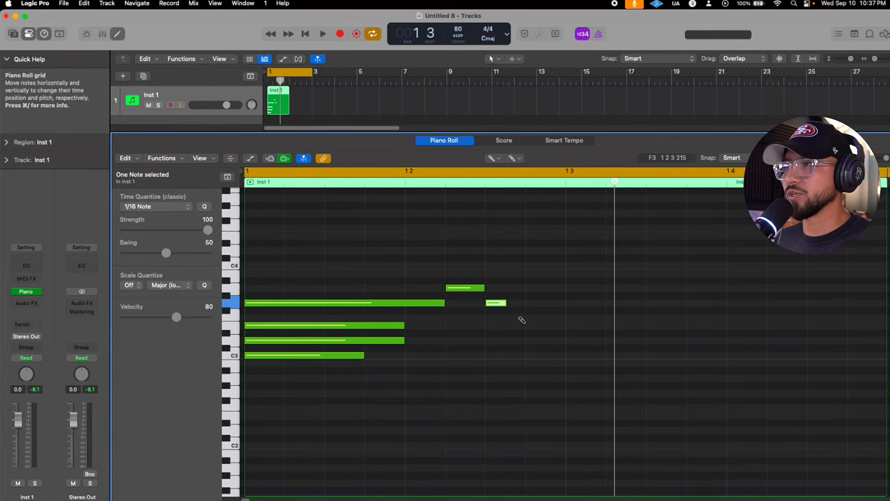
pyautogui.click(522, 319)
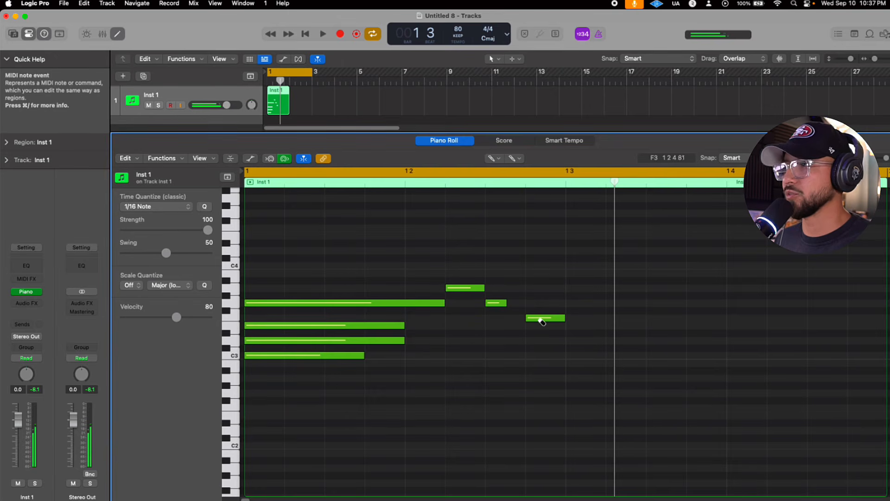
pyautogui.moveTo(275, 133); pyautogui.dragTo(275, 167)
pyautogui.press('space')
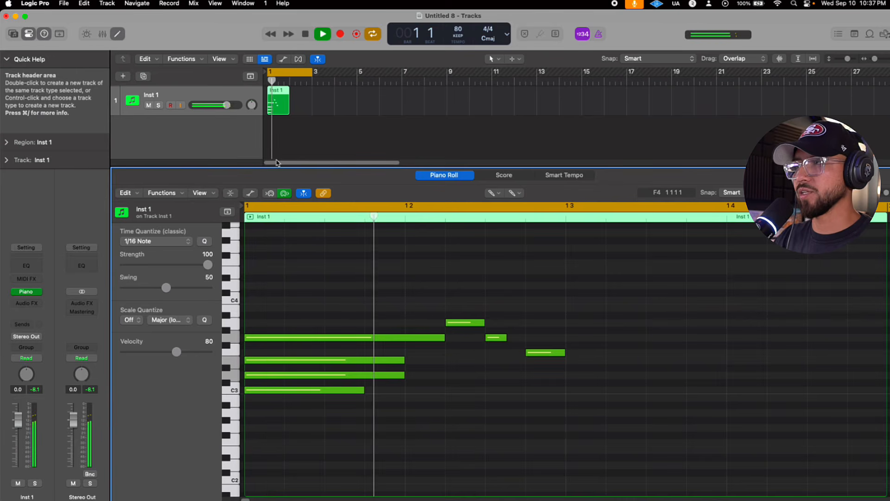
pyautogui.press('space')
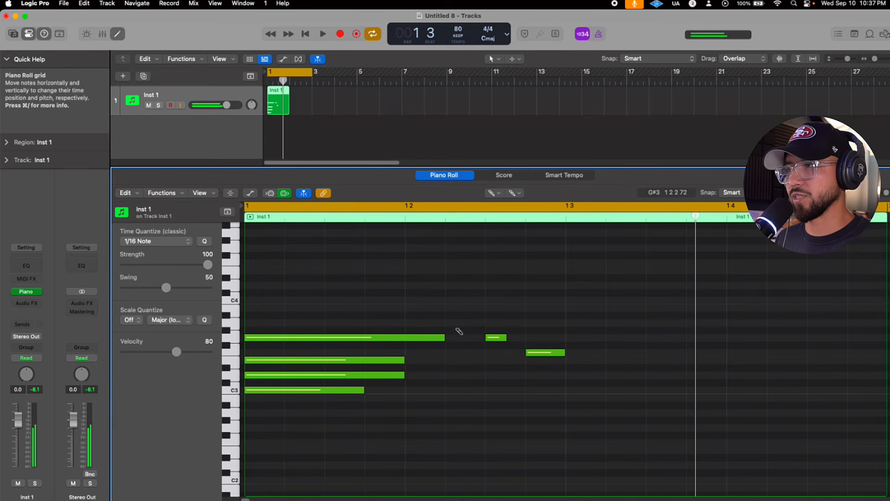
# - Replace the melody with sixteenth notes G3 at 1 2 2 and E3 at 1 2 3, plus a three-sixteenth D3 at 1 2 4, and play it back
pyautogui.click(457, 335)
pyautogui.moveTo(496, 340); pyautogui.dragTo(647, 392)
pyautogui.press('space')
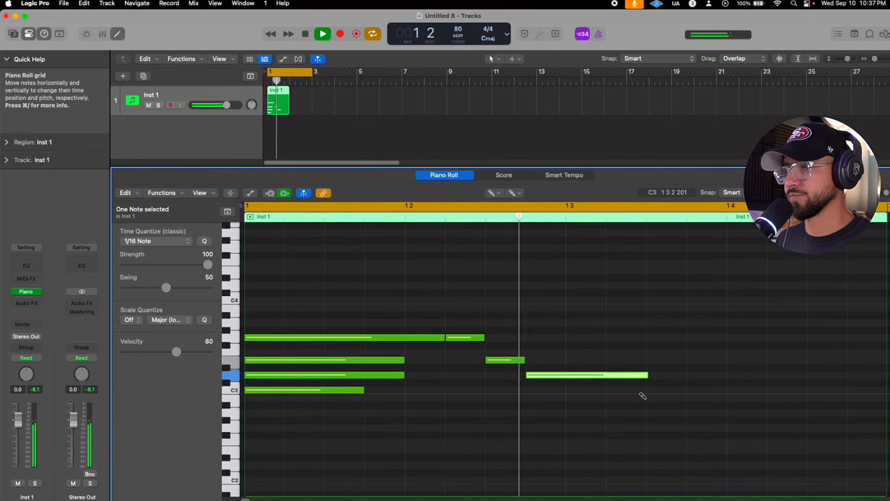
pyautogui.press('space')
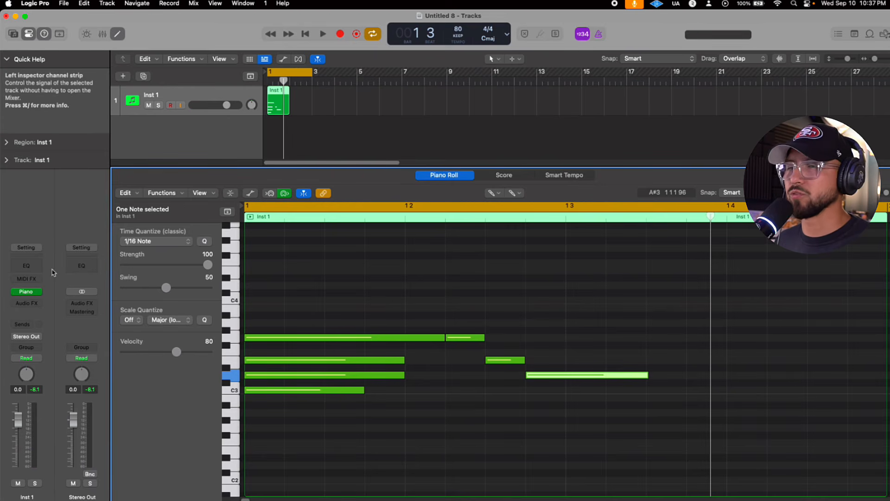
# - Replace the track's Studio Piano instrument with Alchemy and close its plug-in window
pyautogui.moveTo(41, 295)
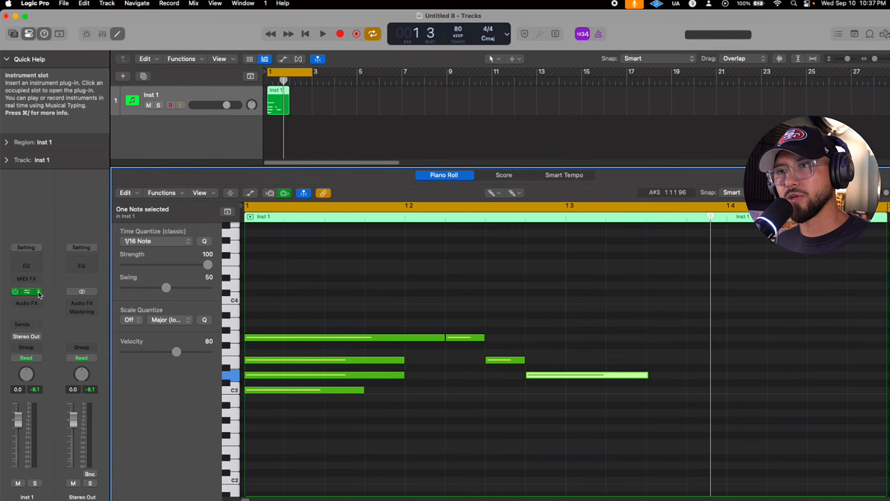
pyautogui.click(40, 292)
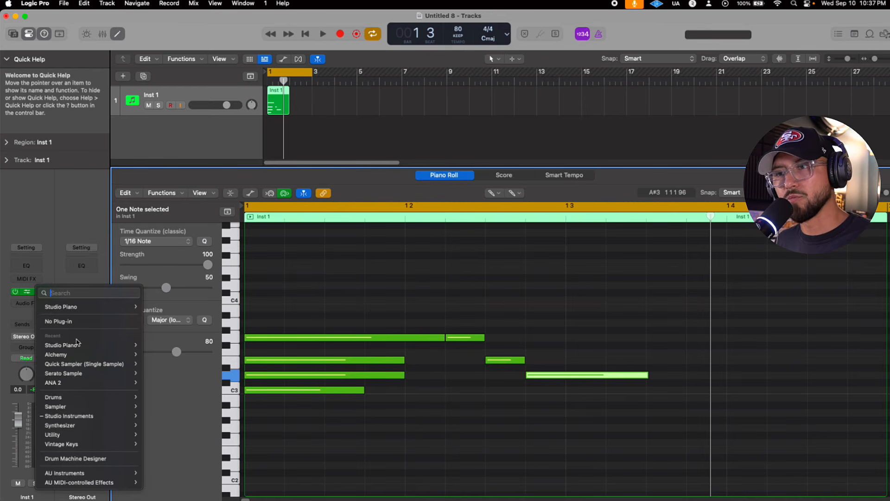
pyautogui.moveTo(78, 366)
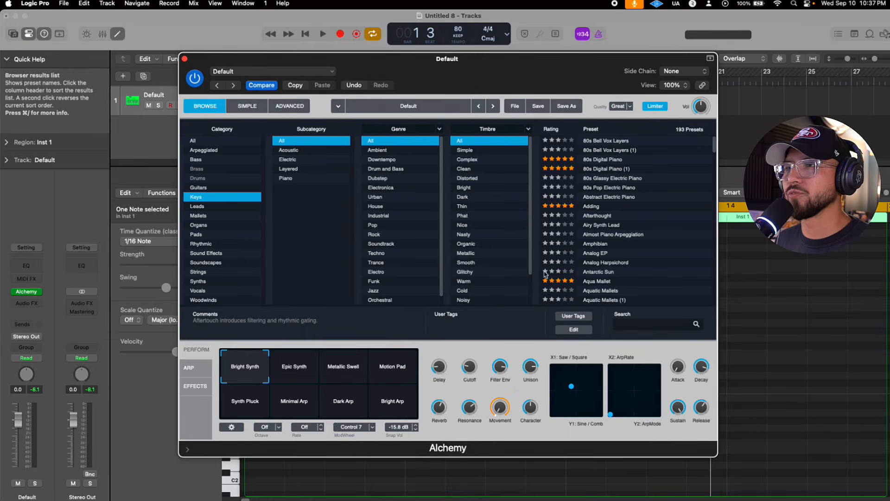
pyautogui.click(184, 59)
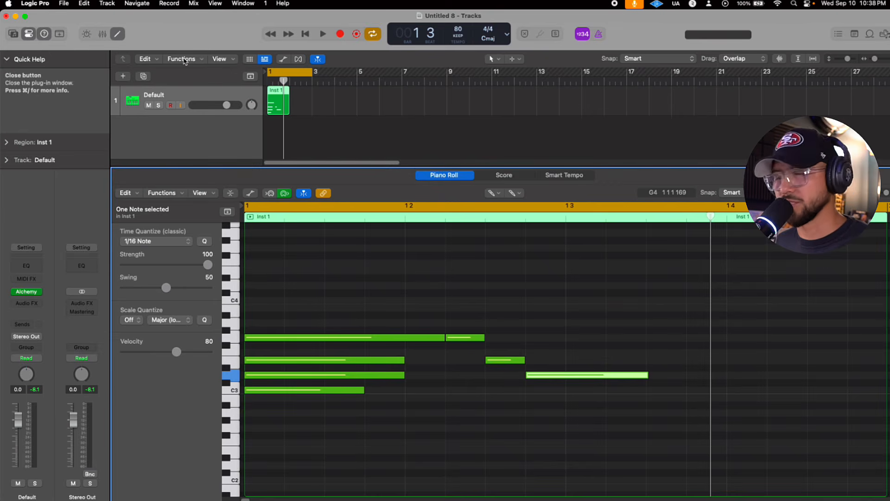